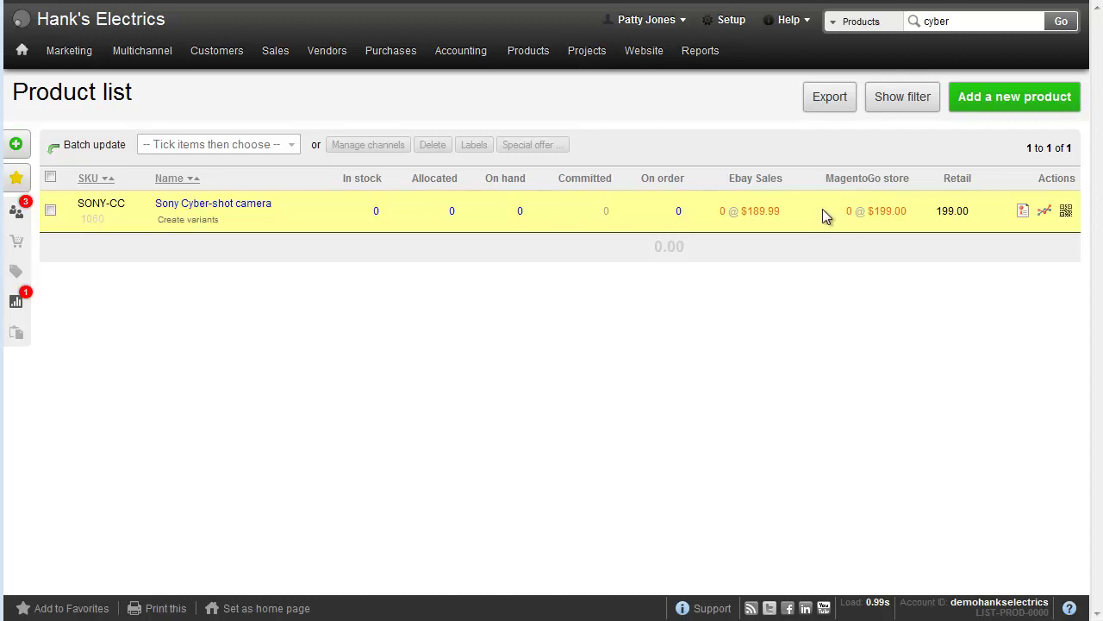
Step: Open the Sony Cyber-shot eBay listing and highlight its '1 available' quantity
click(775, 207)
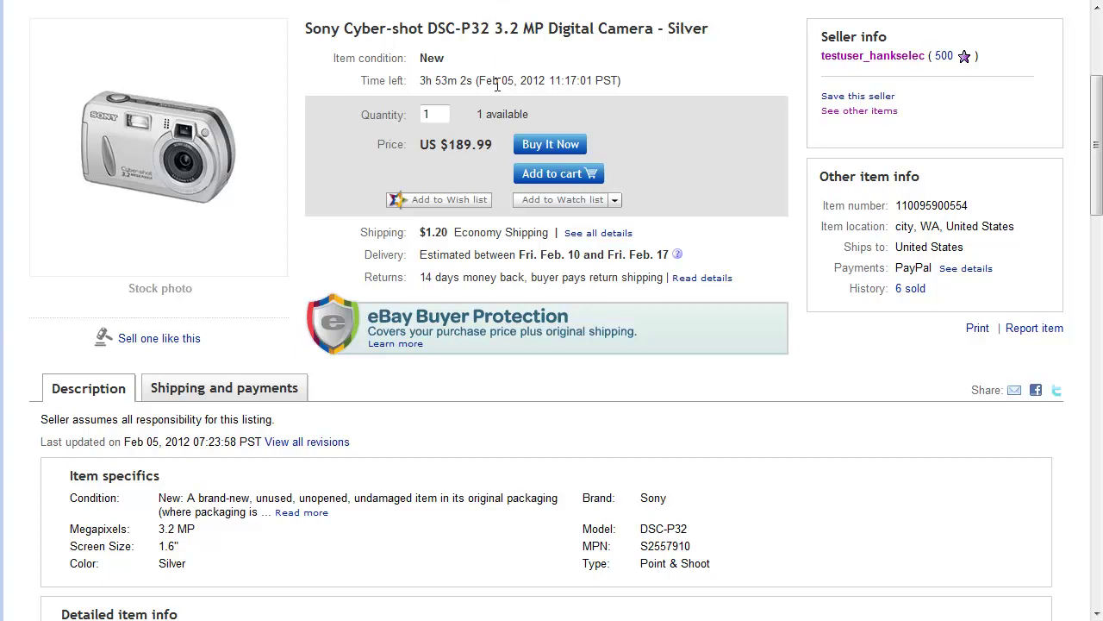
drag(477, 114, 530, 113)
click(531, 114)
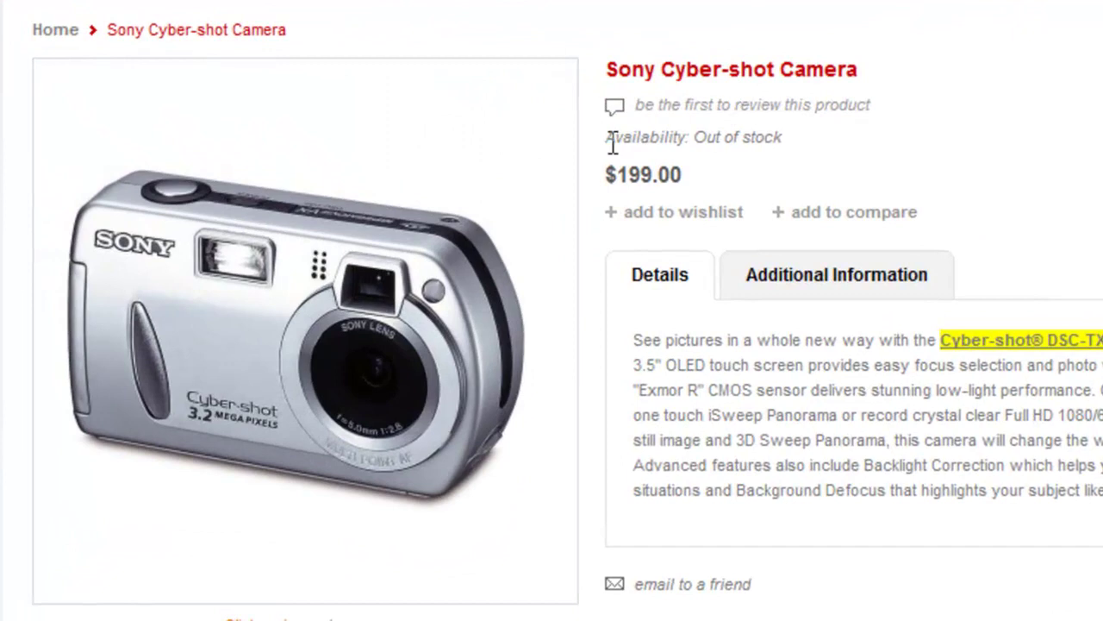
Step: Highlight the 'Availability: Out of stock' notice on the camera's storefront page
drag(606, 136, 798, 147)
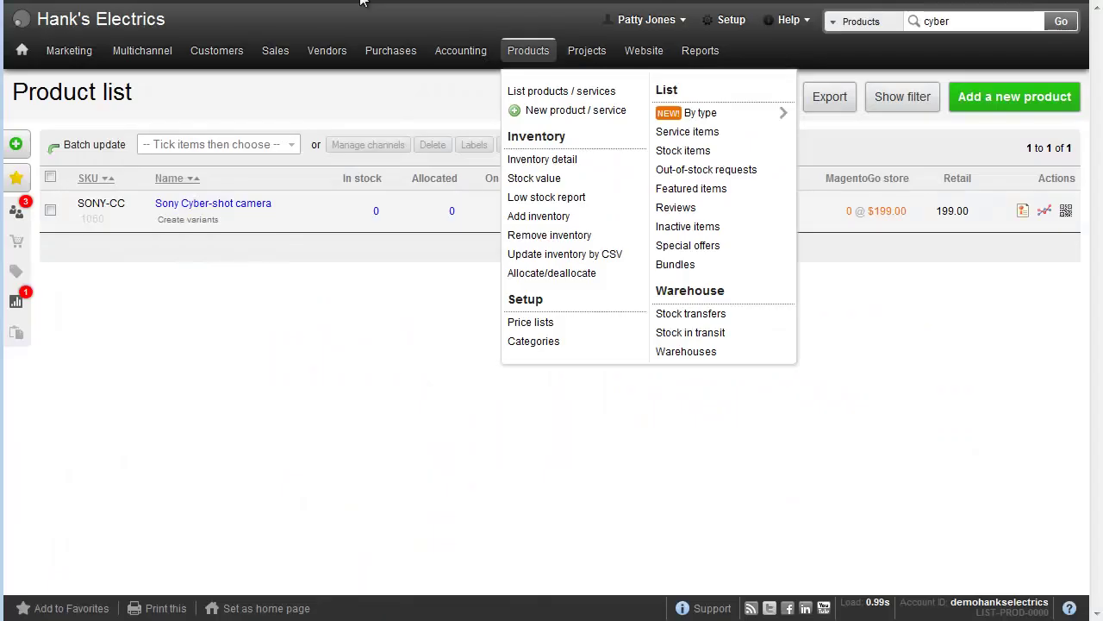
mouse_move(390, 50)
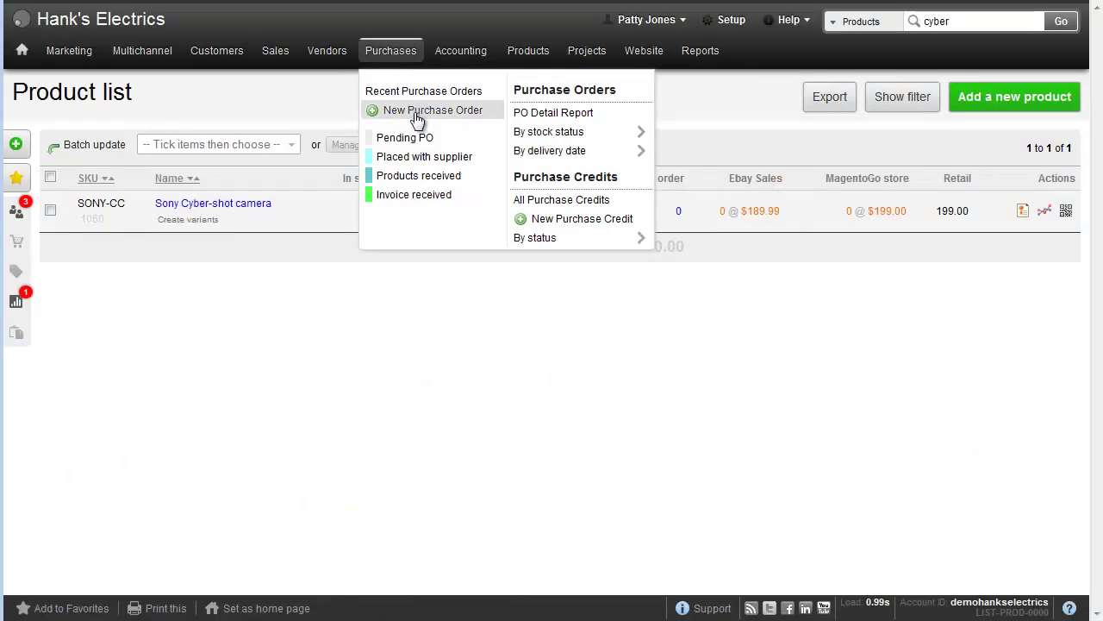
Step: Start a new purchase order and search vendors for 'elec'
click(413, 112)
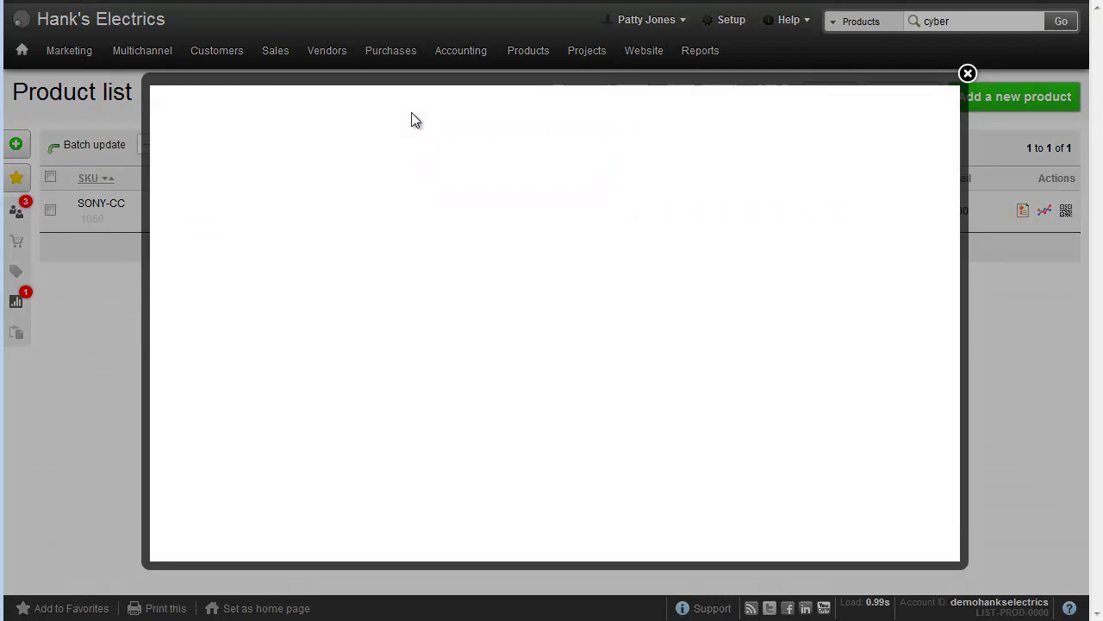
text(elec)
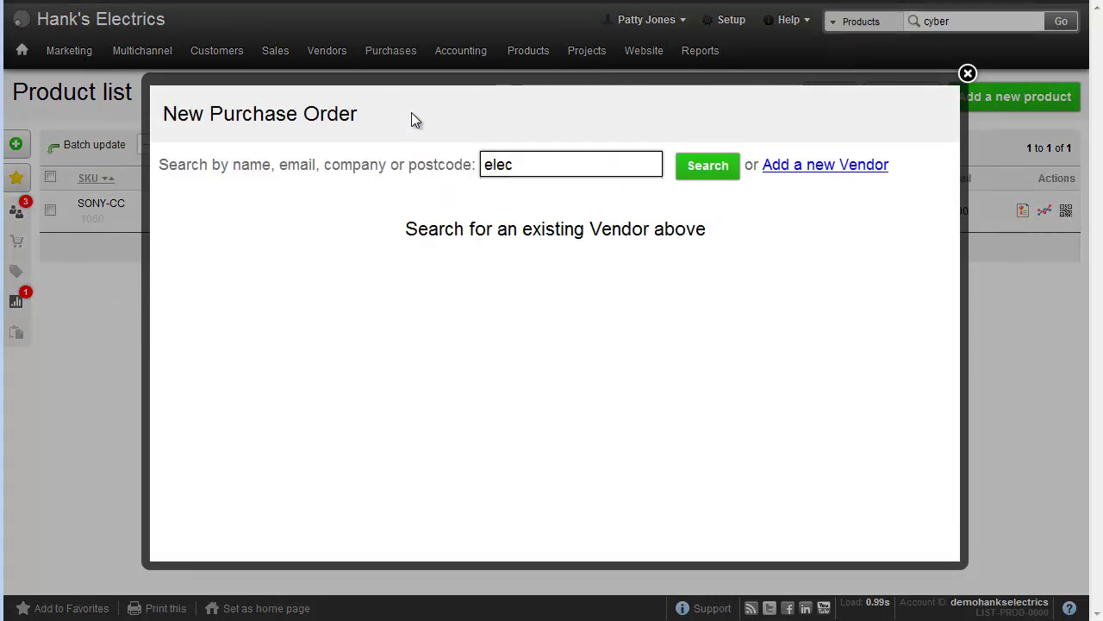
key(Return)
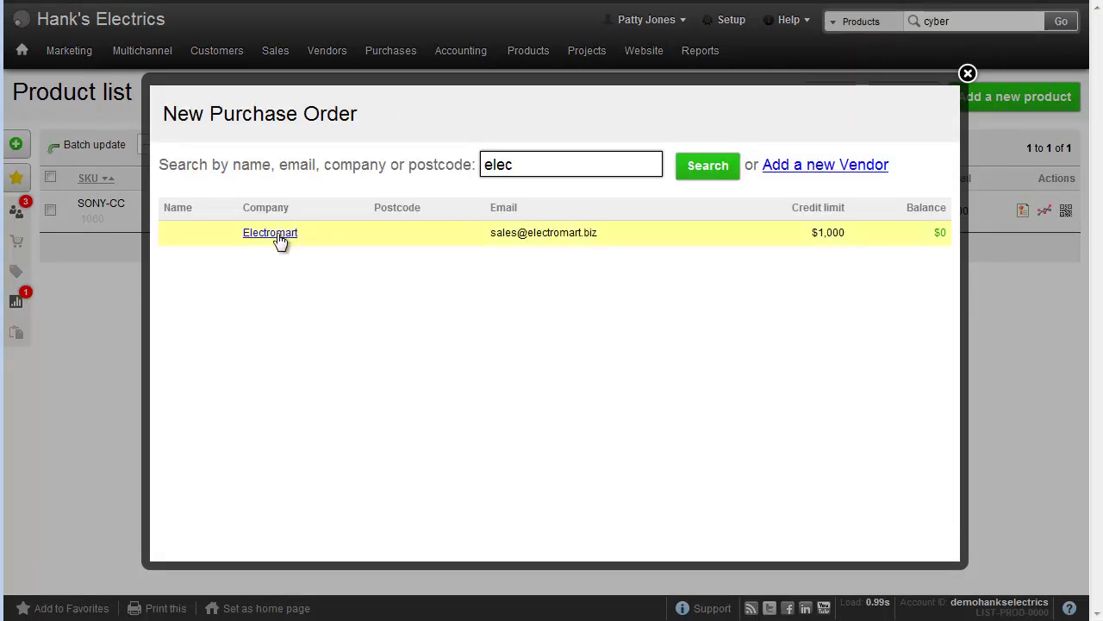
Step: Choose Electromart as vendor and add 30 Sony Cyber-shot cameras at 89.50 each
click(280, 242)
click(112, 426)
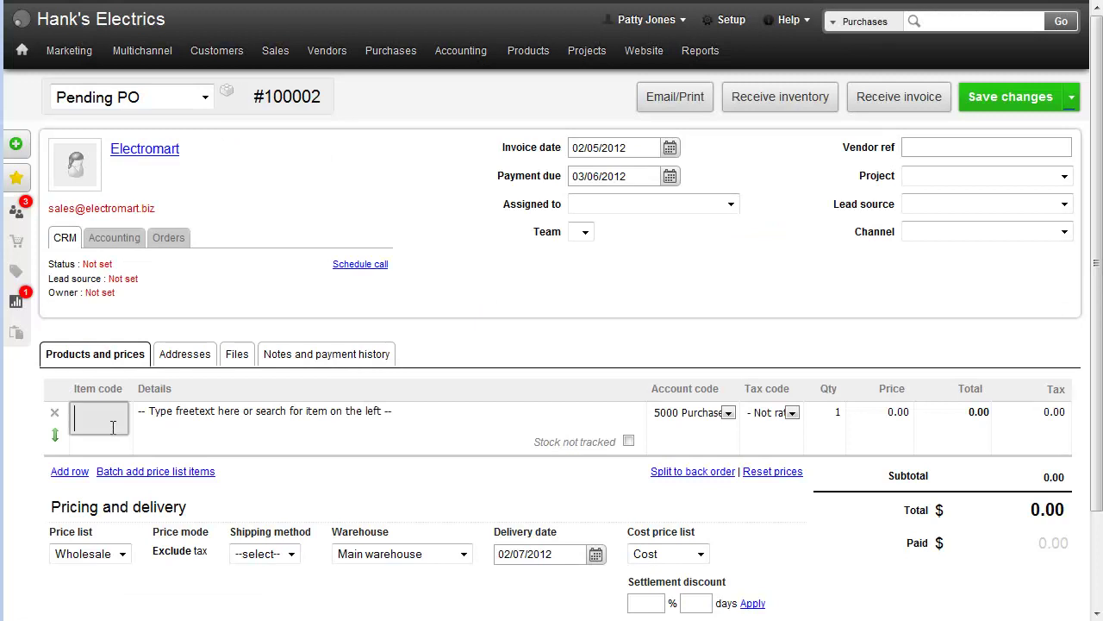
text(cyber)
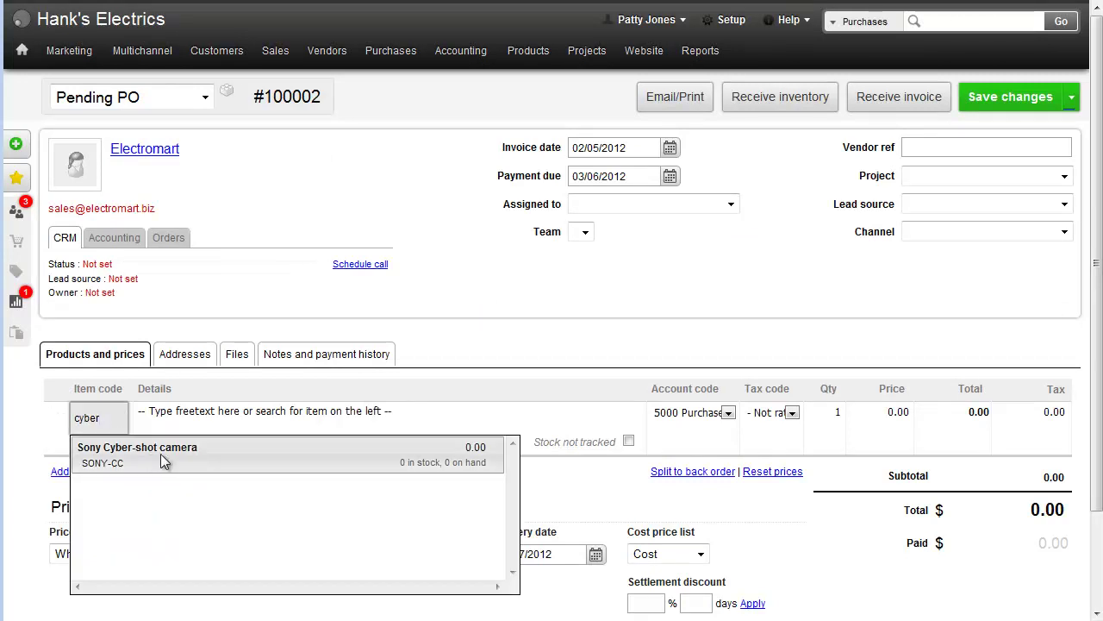
click(368, 461)
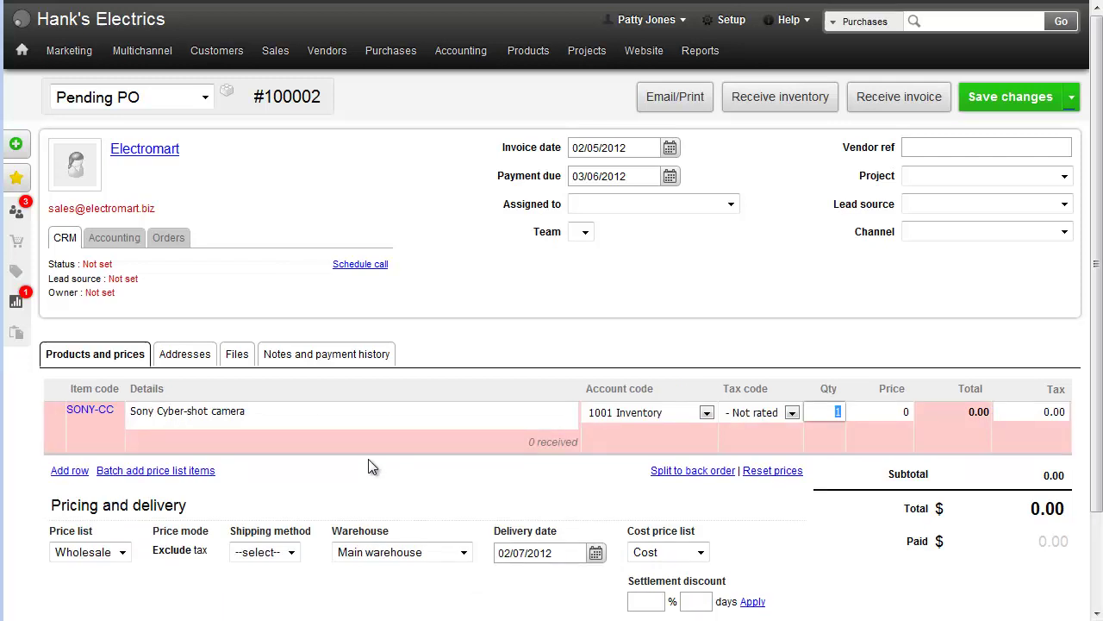
text(30)
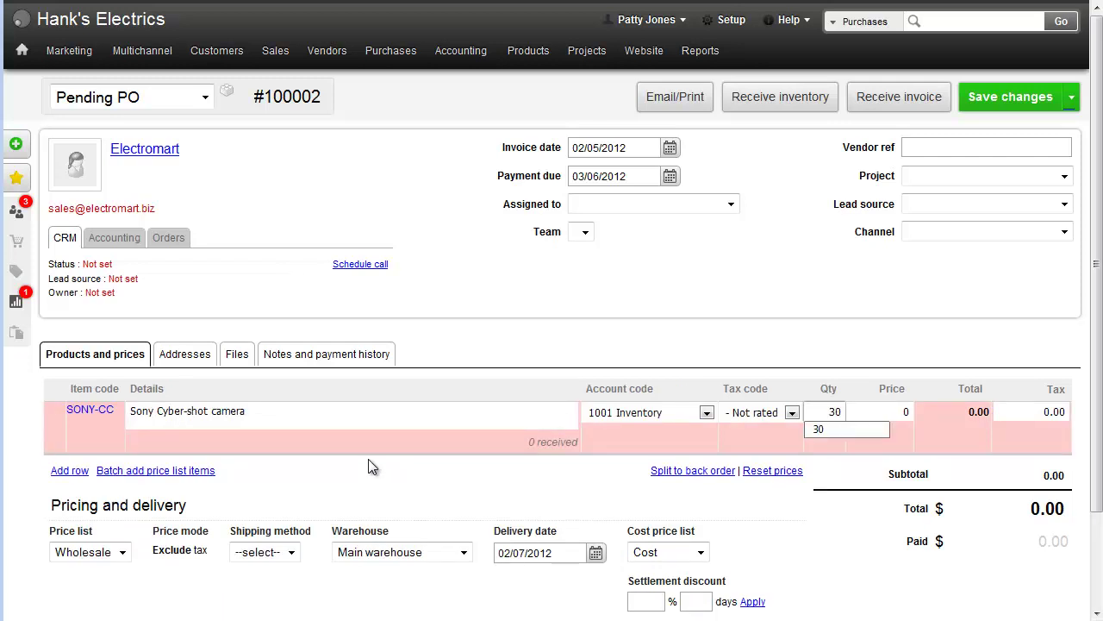
key(Tab)
text(89)
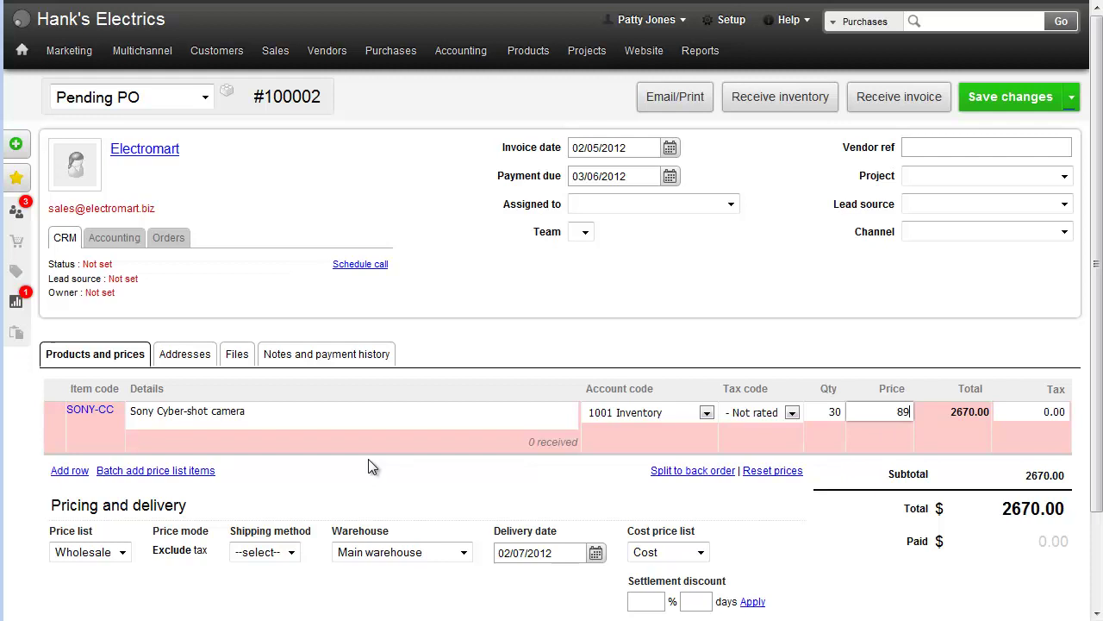
text(.50)
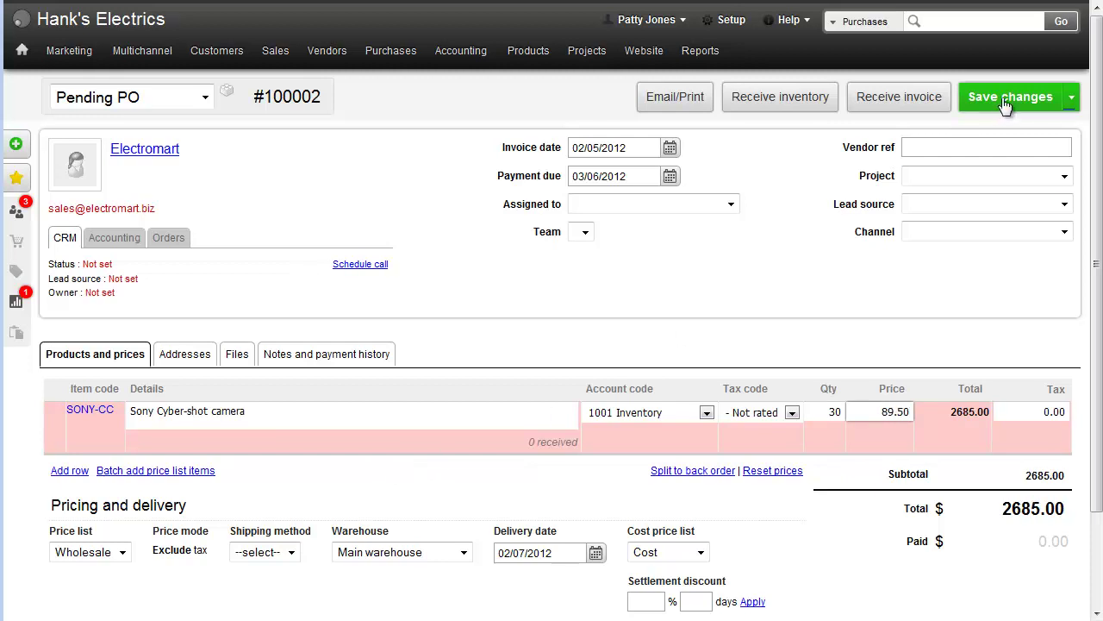
Step: Save purchase order #100002 and receive all 30 cameras into stock
click(1002, 97)
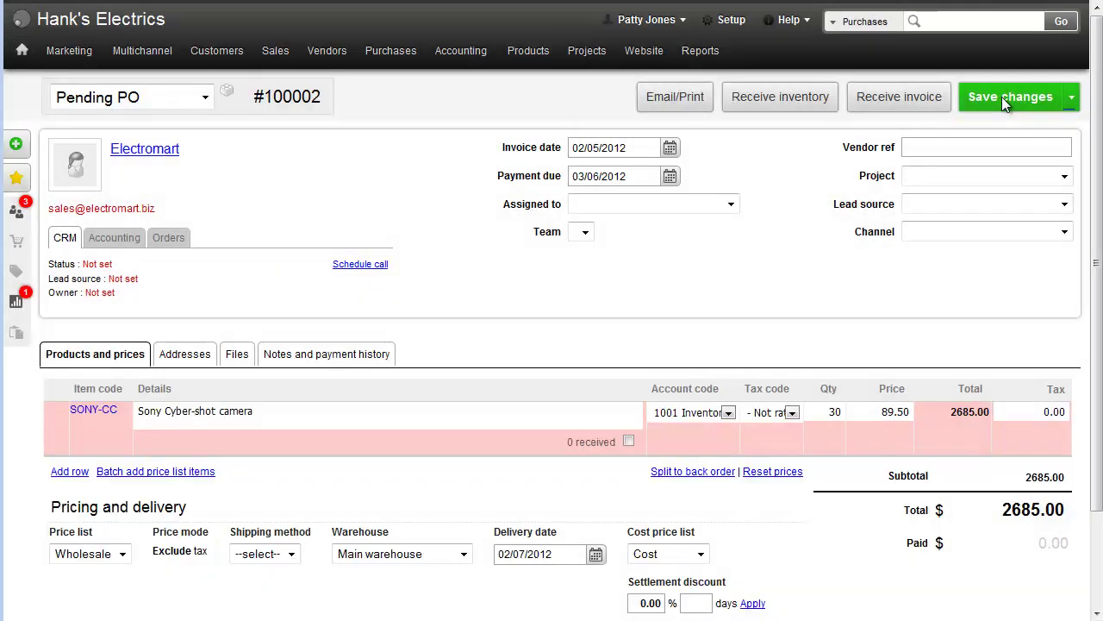
click(799, 103)
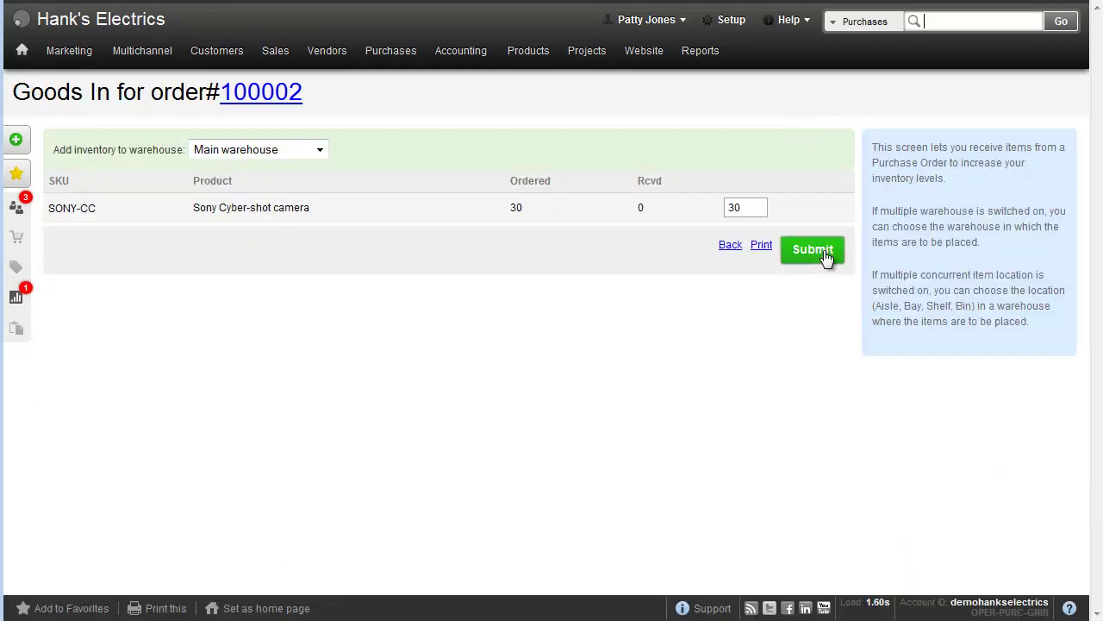
click(825, 258)
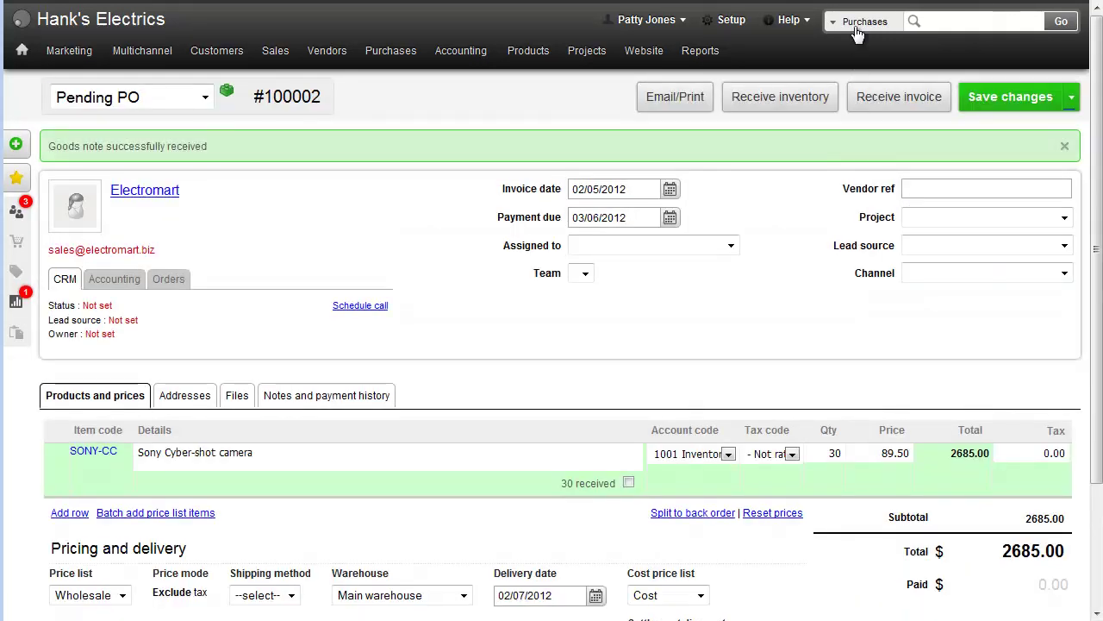
Step: Rerun the camera search under Products, then confirm eBay shows 30 available
click(858, 31)
click(857, 94)
text(cyber)
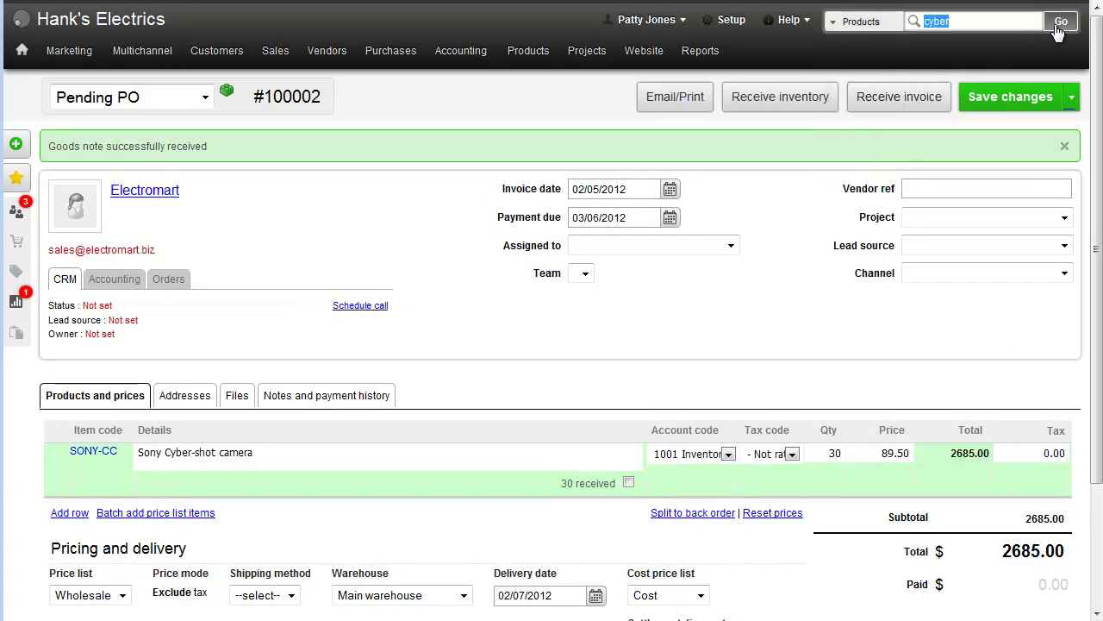
click(1060, 24)
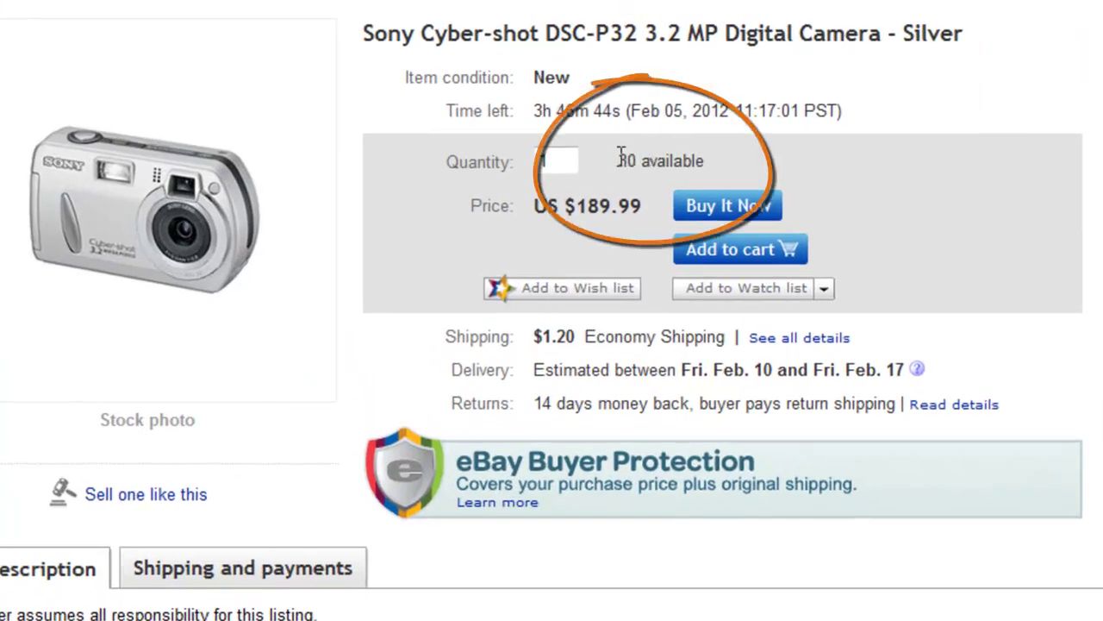
drag(617, 160, 708, 162)
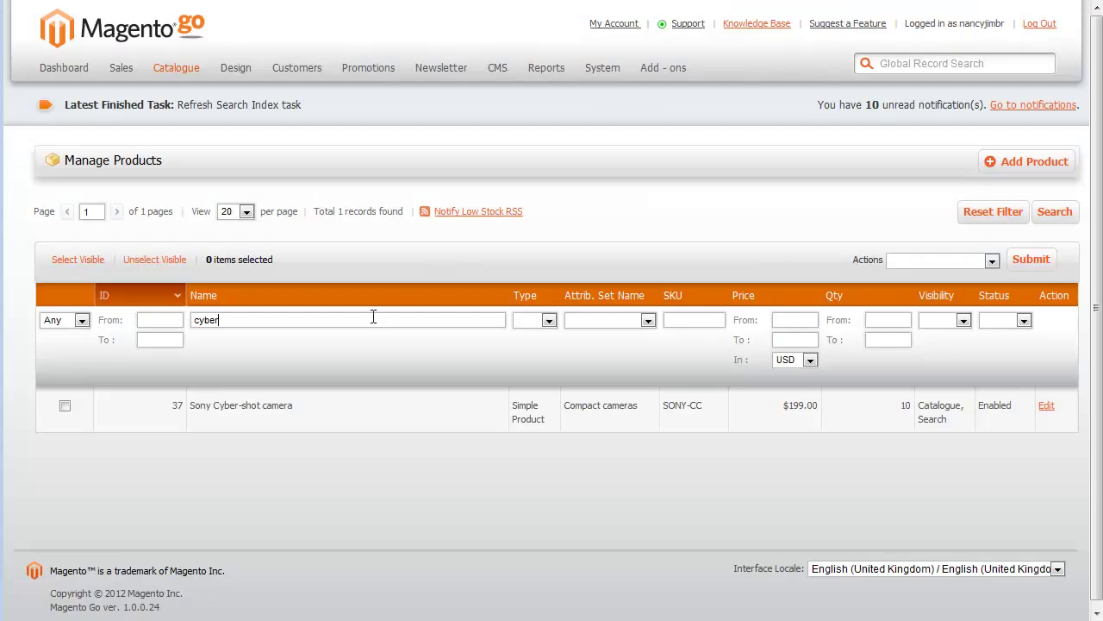
Step: Apply the 'cyber' name filter in Manage Products, showing the camera at quantity 30
key(Return)
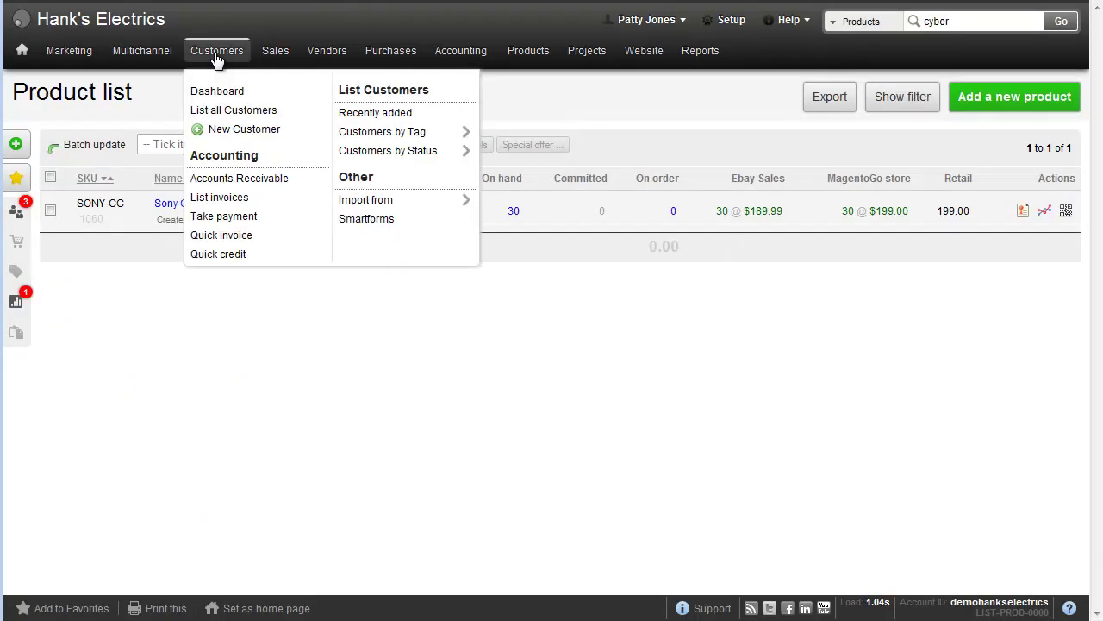
Step: Start a new sales order and select the matching customer from the search
mouse_move(275, 50)
click(288, 129)
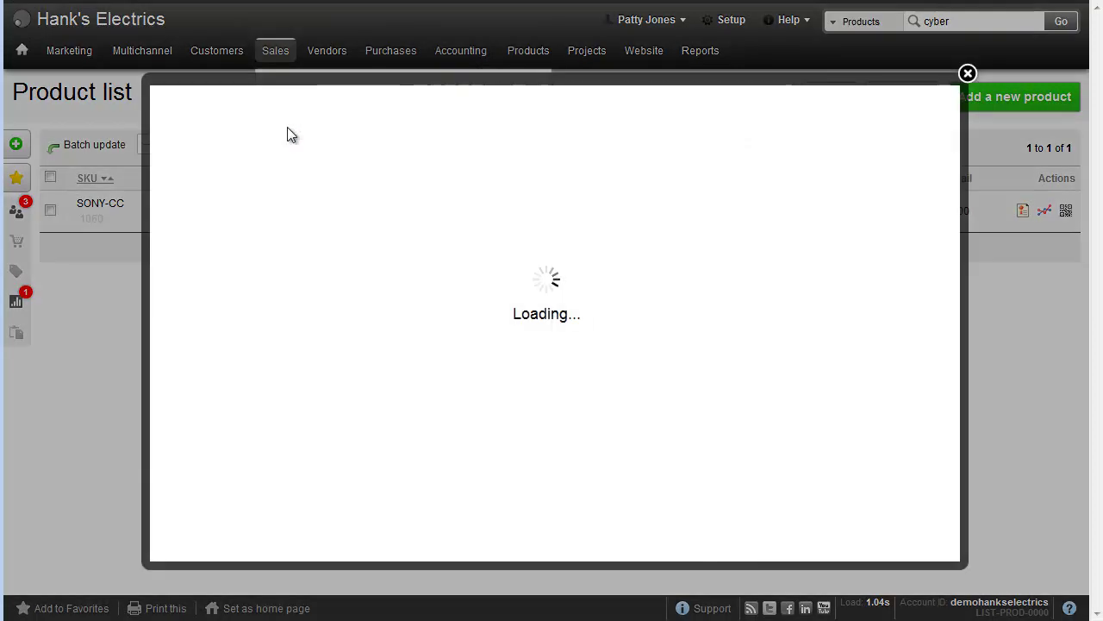
text(paul)
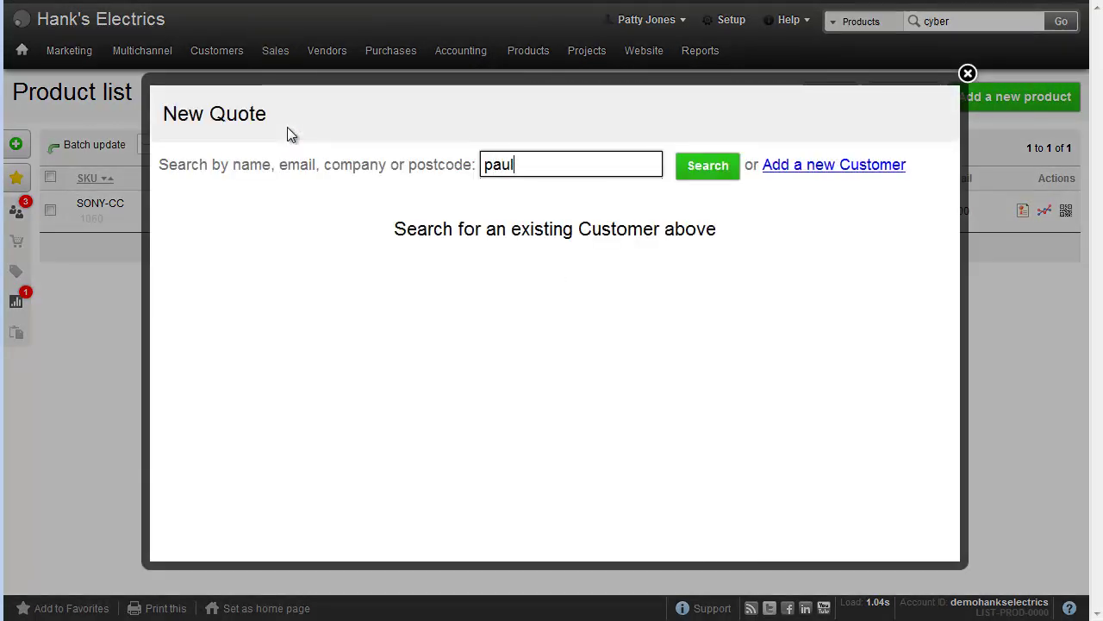
key(Return)
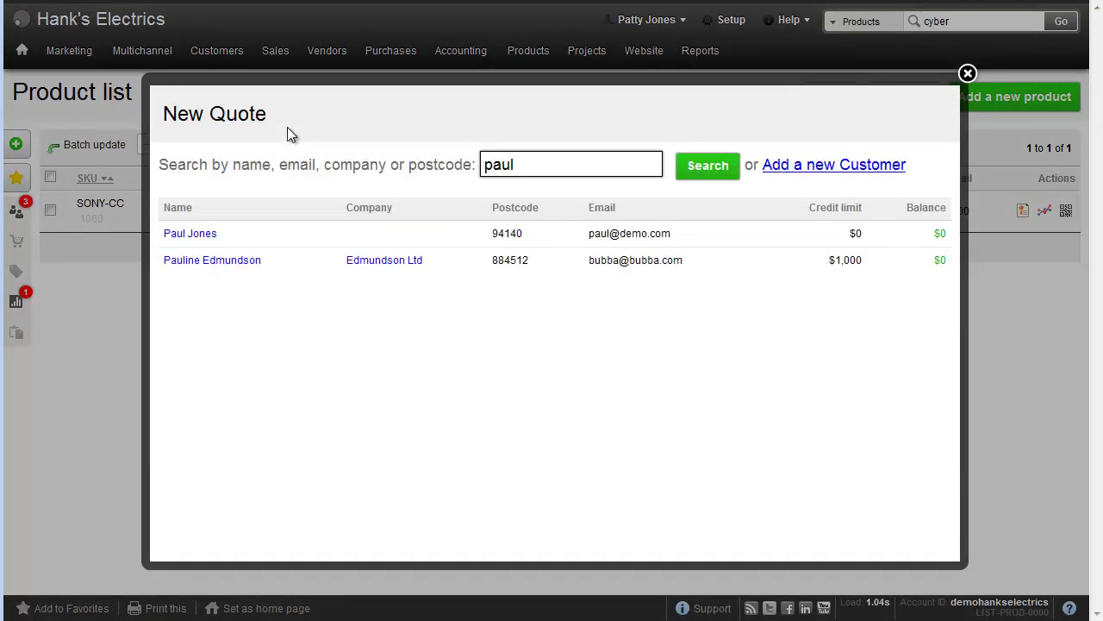
click(197, 234)
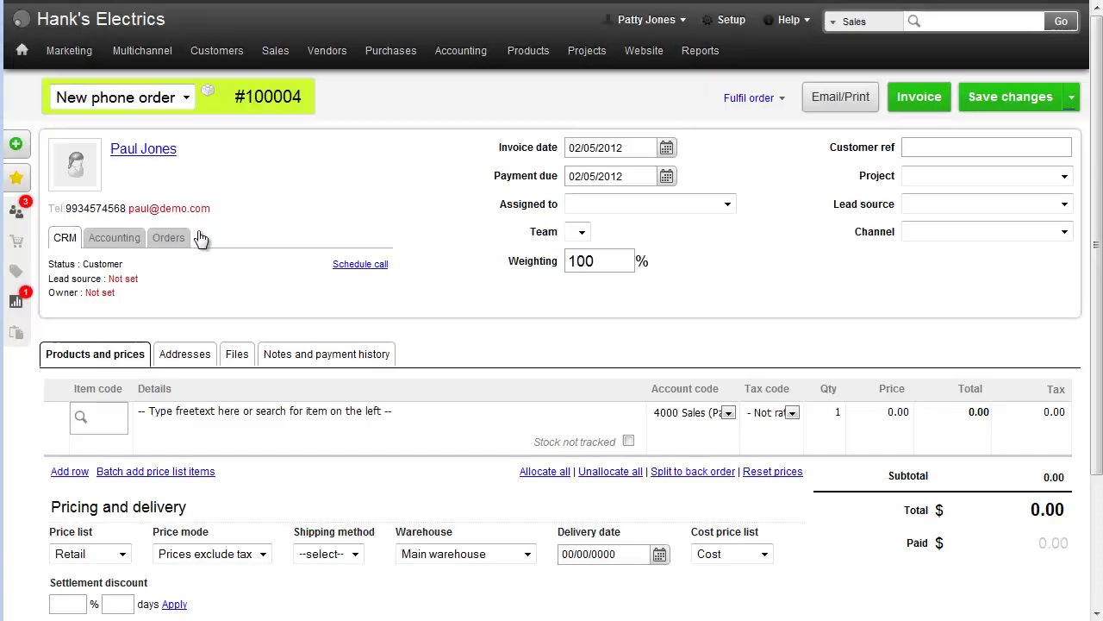
Step: Add two Sony Cyber-shot cameras to the order and recalculate the totals
click(102, 417)
text(cyber)
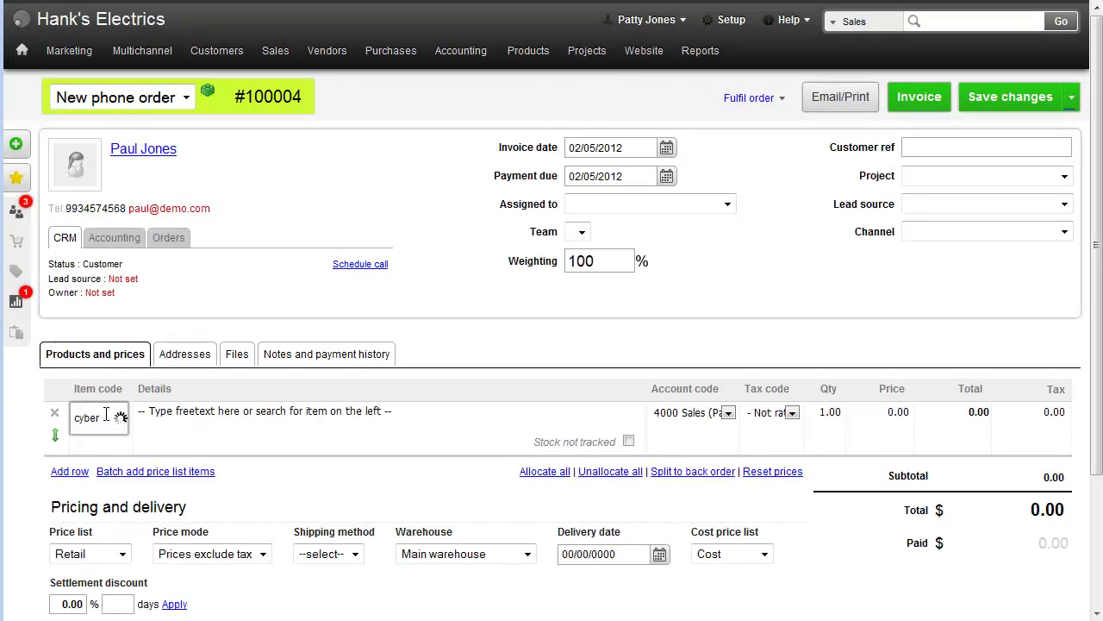
click(125, 463)
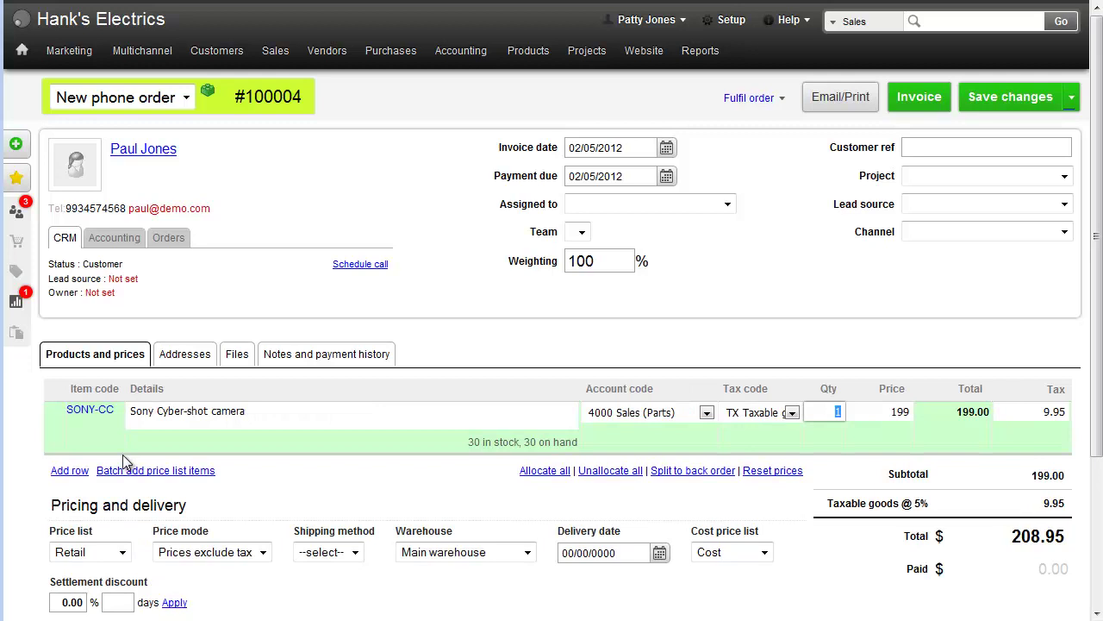
text(2)
click(1003, 93)
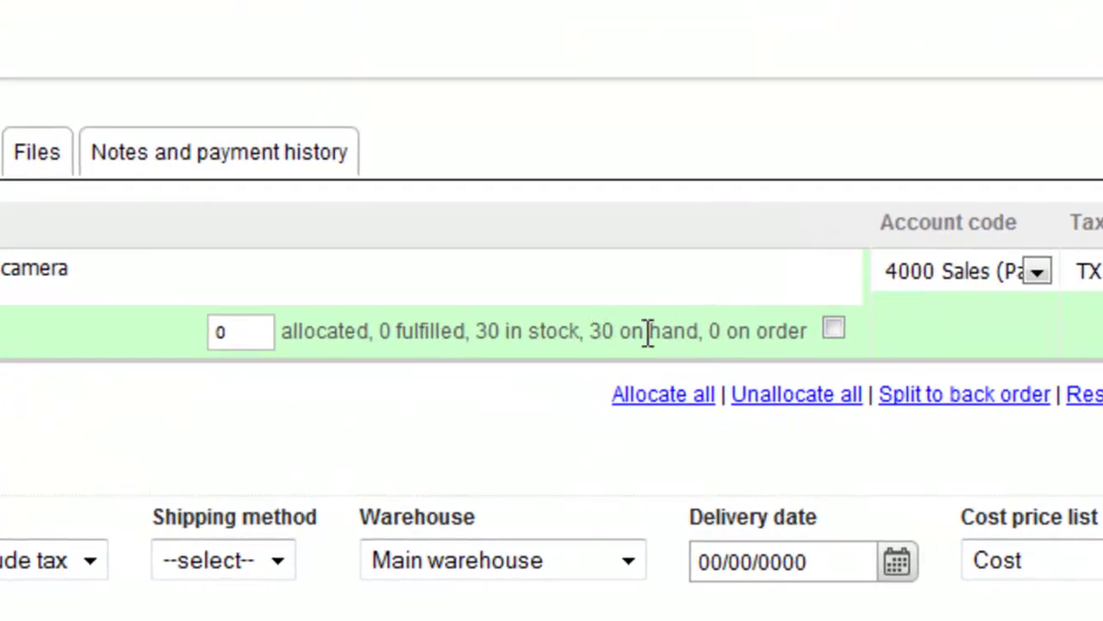
Step: Allocate both cameras, save order #100004, and check on-hand stock reads 28
drag(272, 331, 172, 330)
text(2)
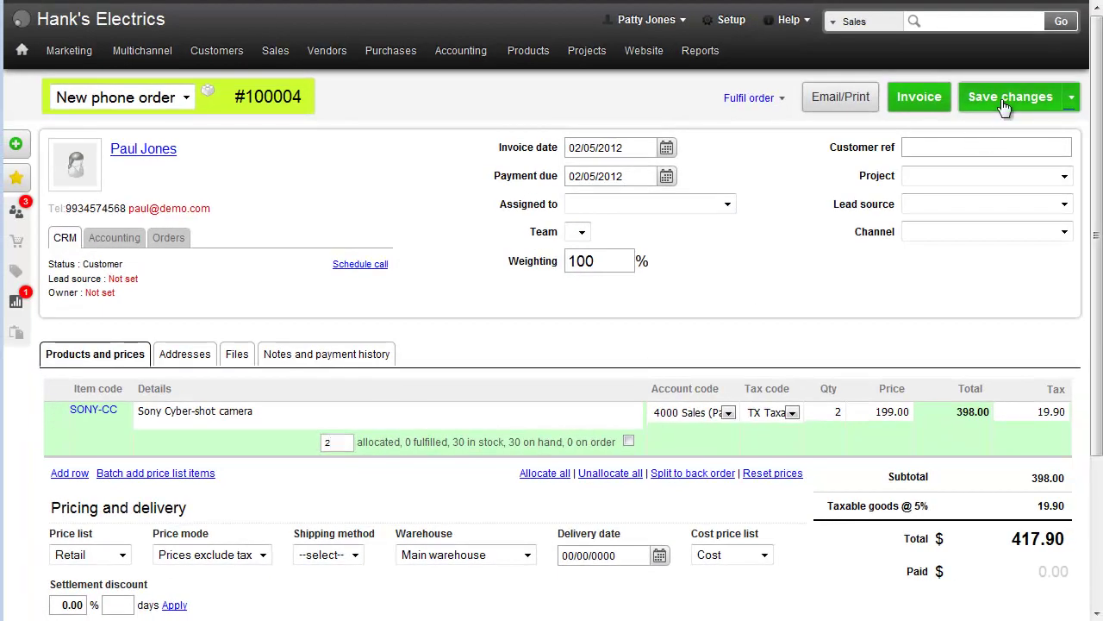
click(1004, 102)
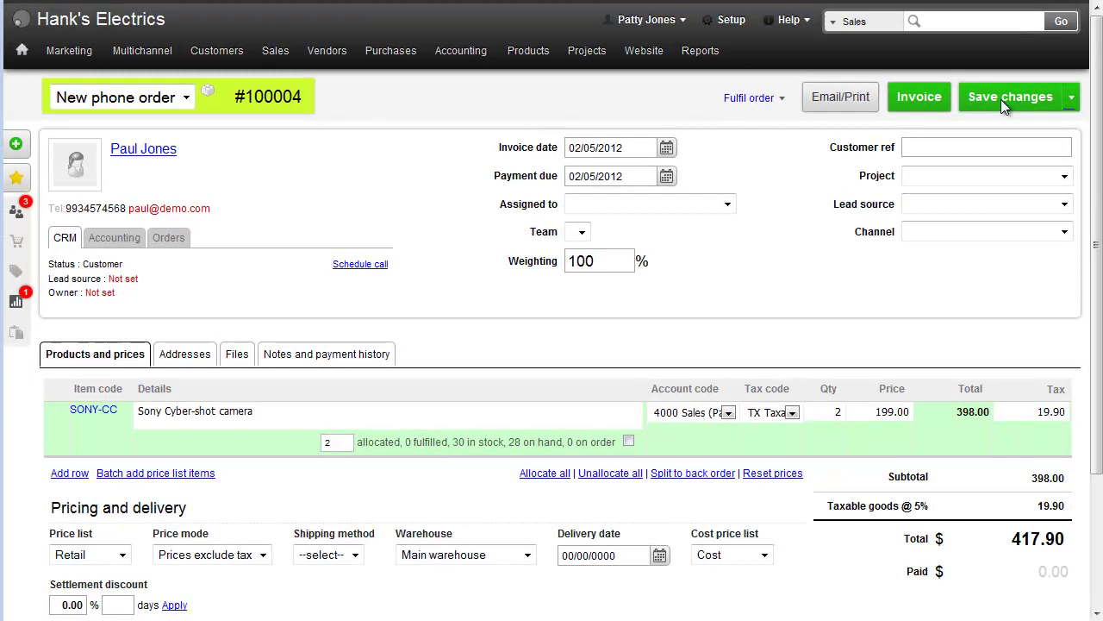
drag(509, 442, 565, 442)
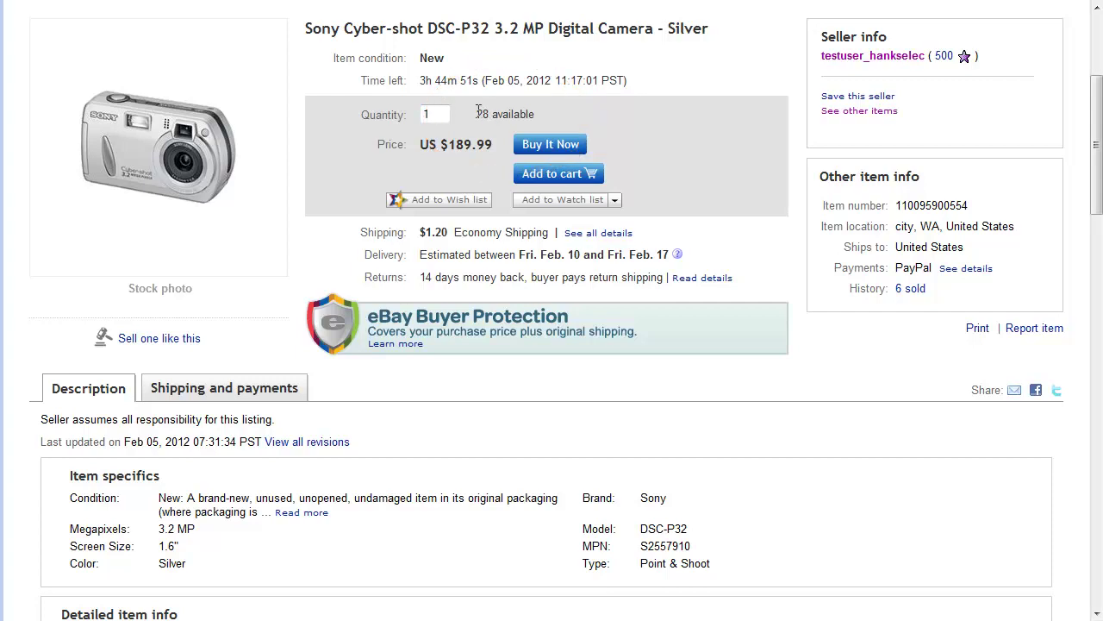
Step: Highlight the '28 available' figure on the eBay Cyber-shot DSC-P32 listing
drag(477, 113, 546, 114)
click(549, 115)
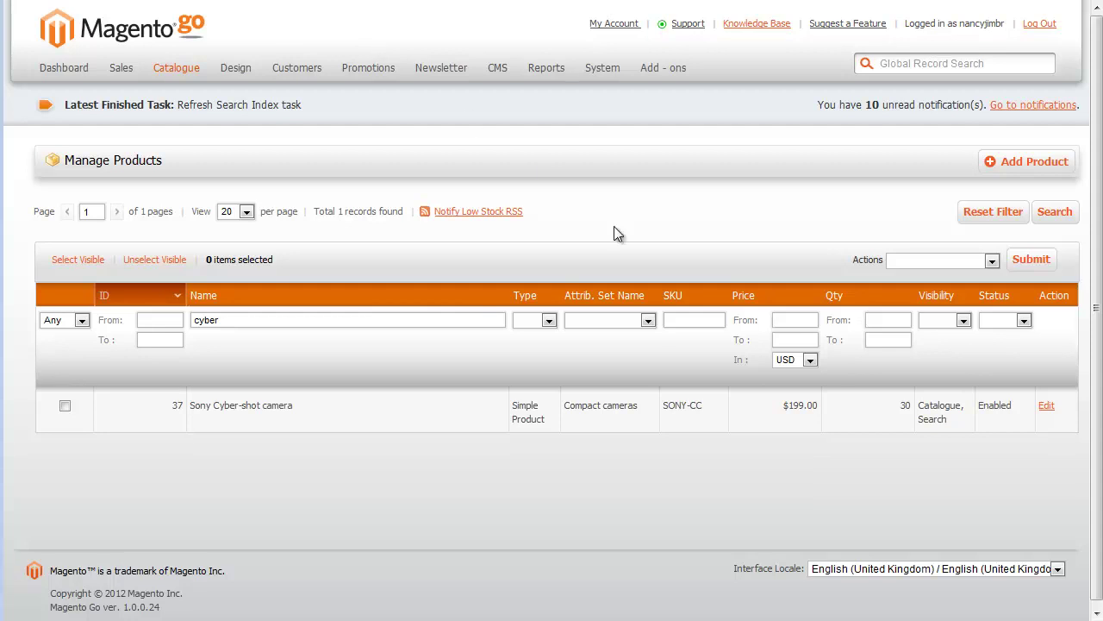
Step: Reload the Magento Go product grid so the camera's quantity updates to 28
key(F5)
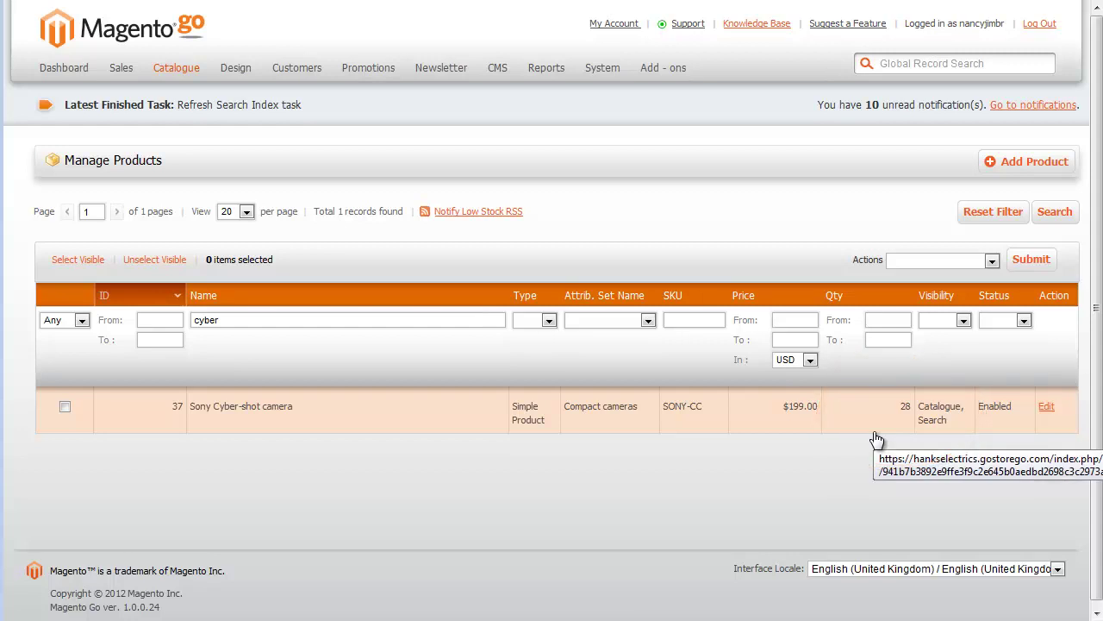
click(448, 13)
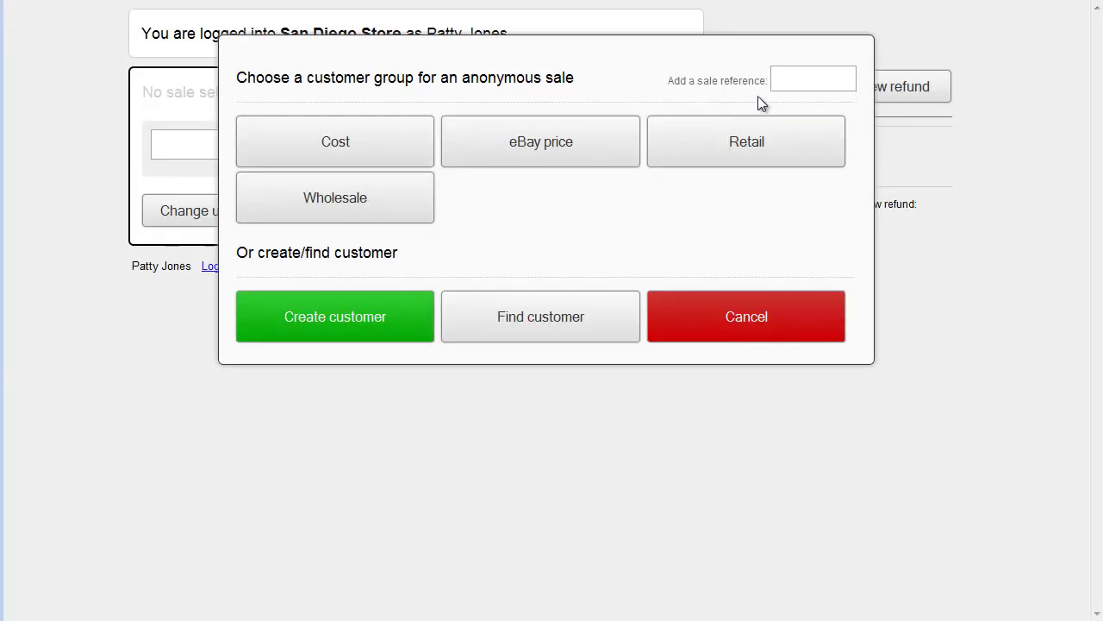
Step: Ring up one Sony Cyber-shot camera as a Retail-group POS sale totalling 188.06
click(721, 153)
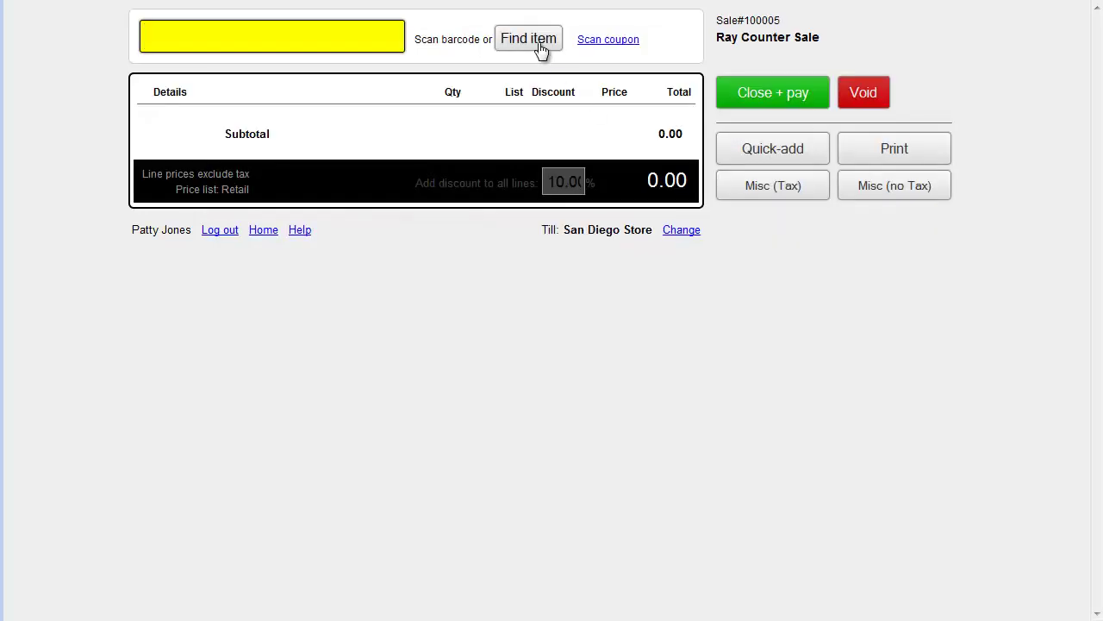
text(cyber)
click(540, 49)
click(850, 243)
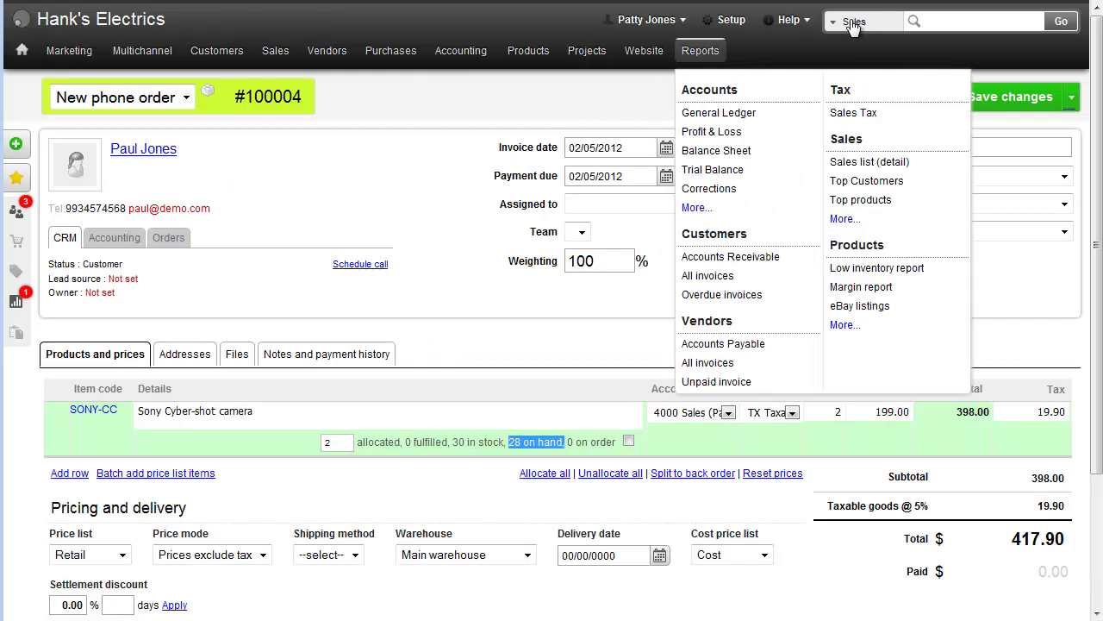
Step: Search products for 'cyber' and list the camera's allocations: order 100004 holds 2, order 100005 holds 1
click(852, 24)
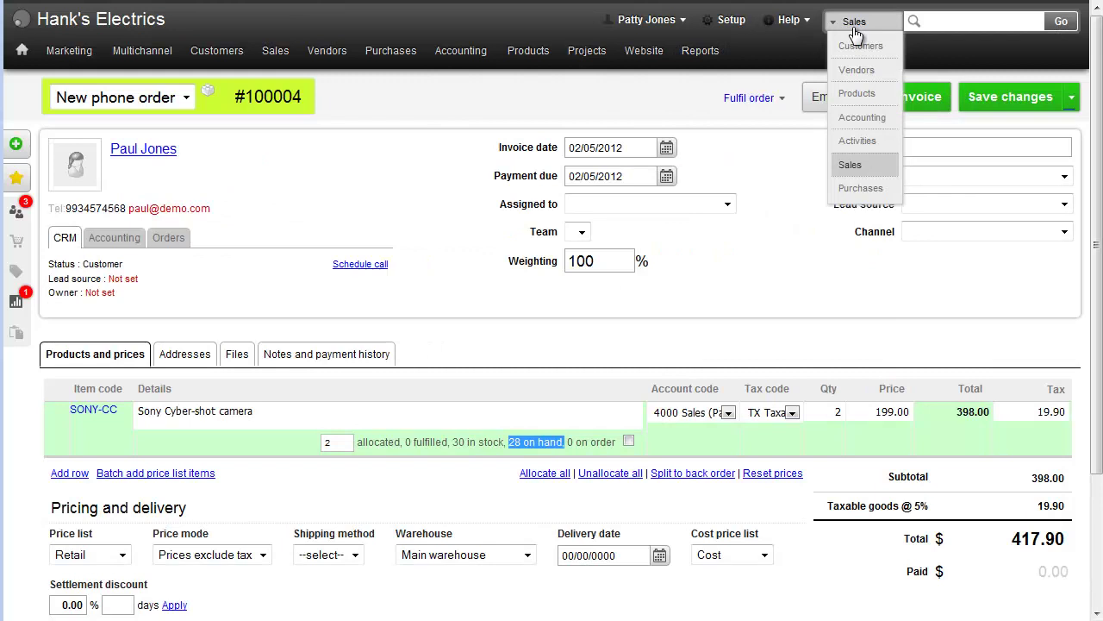
click(849, 91)
text(cyber)
click(1079, 27)
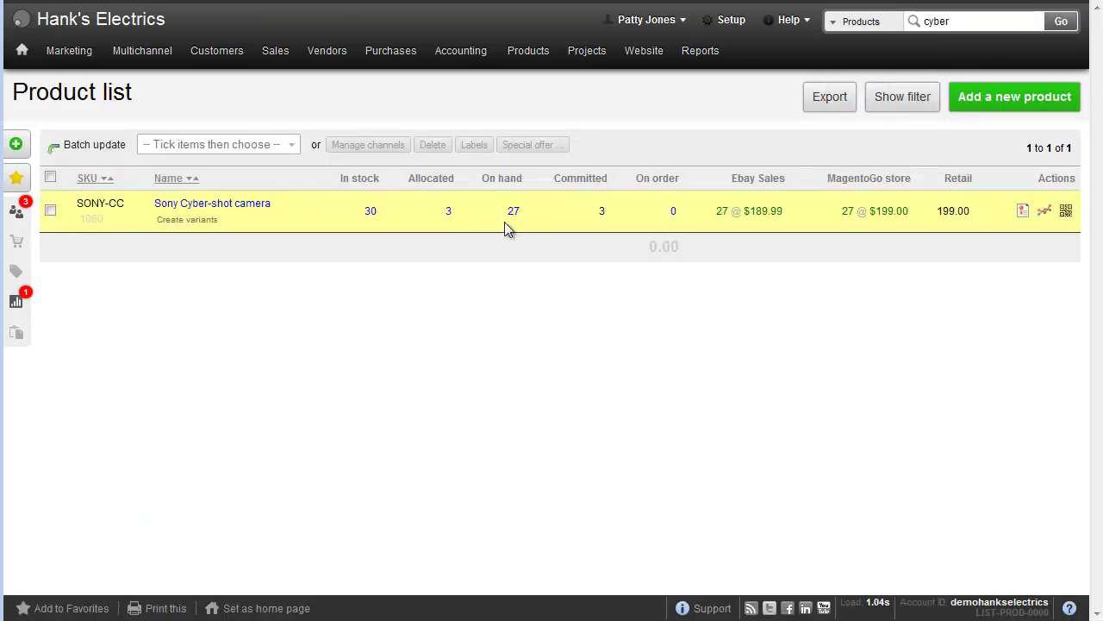
click(448, 212)
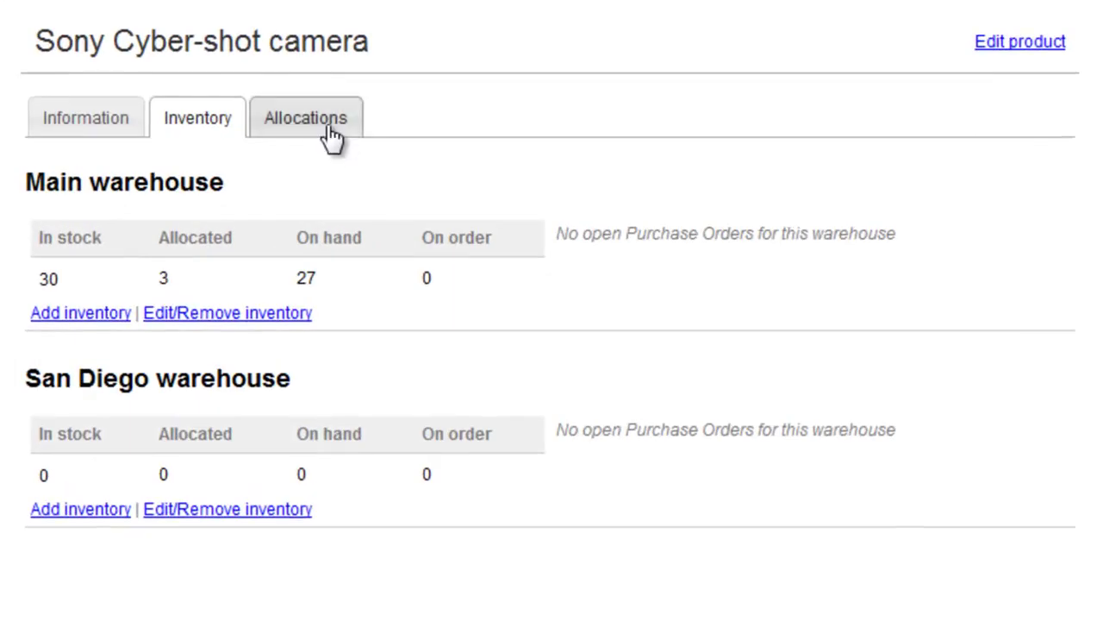
click(326, 125)
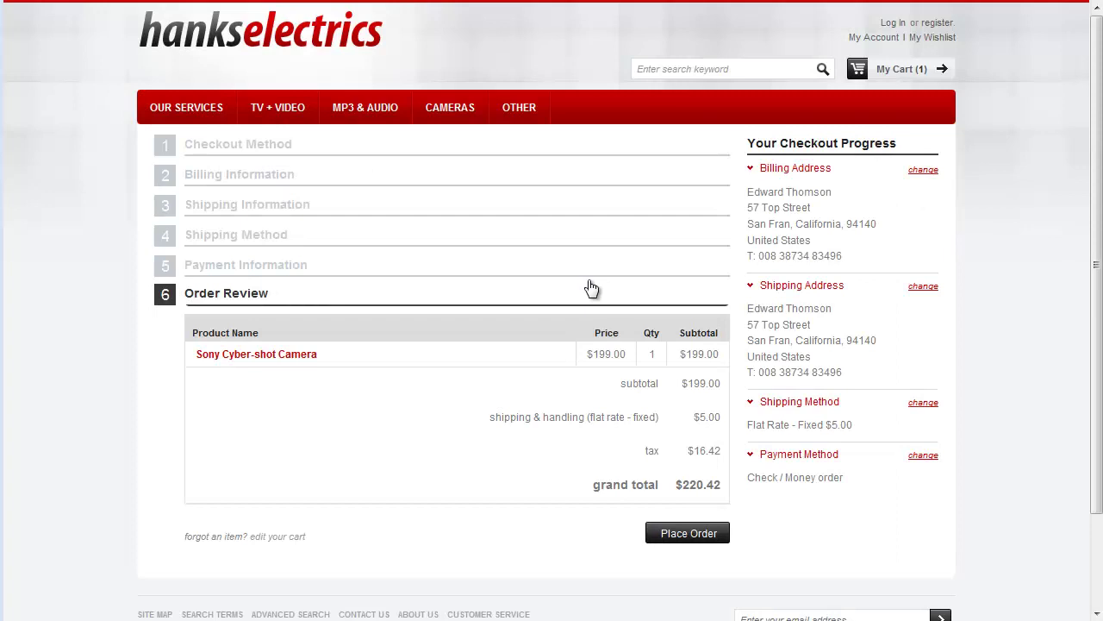
Step: Submit the Magento checkout for one Sony Cyber-shot camera totalling $220.42
click(698, 537)
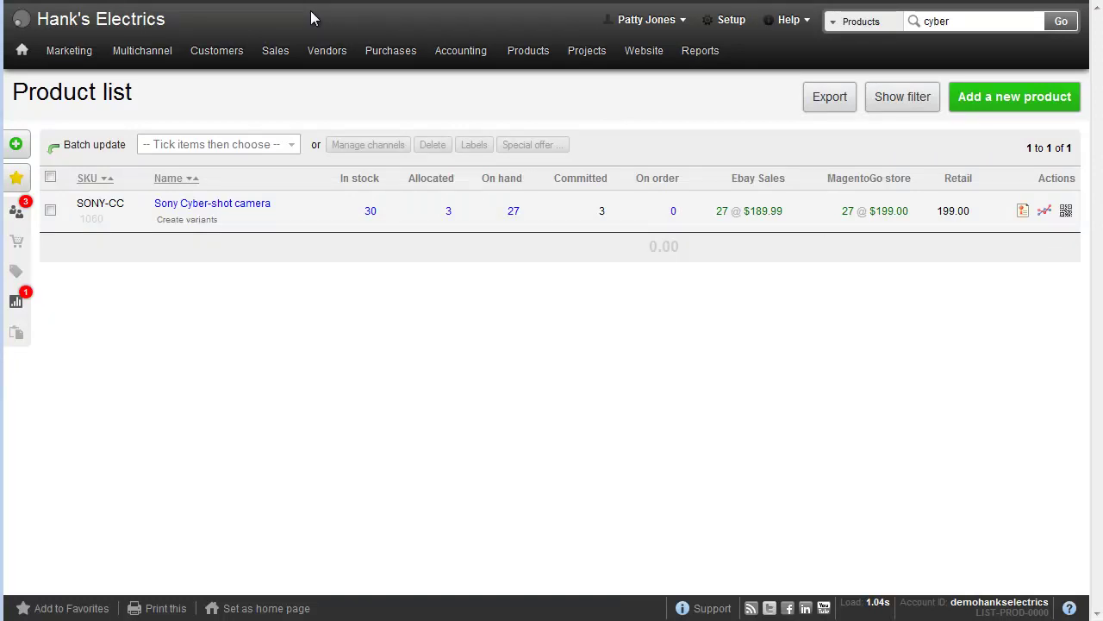
mouse_move(259, 92)
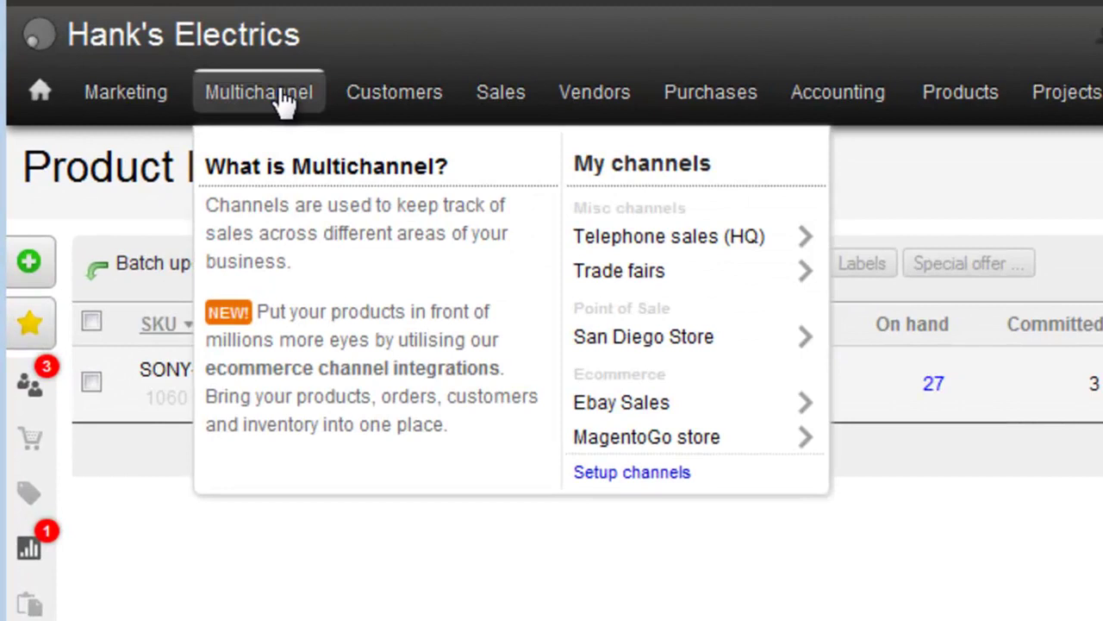
mouse_move(647, 437)
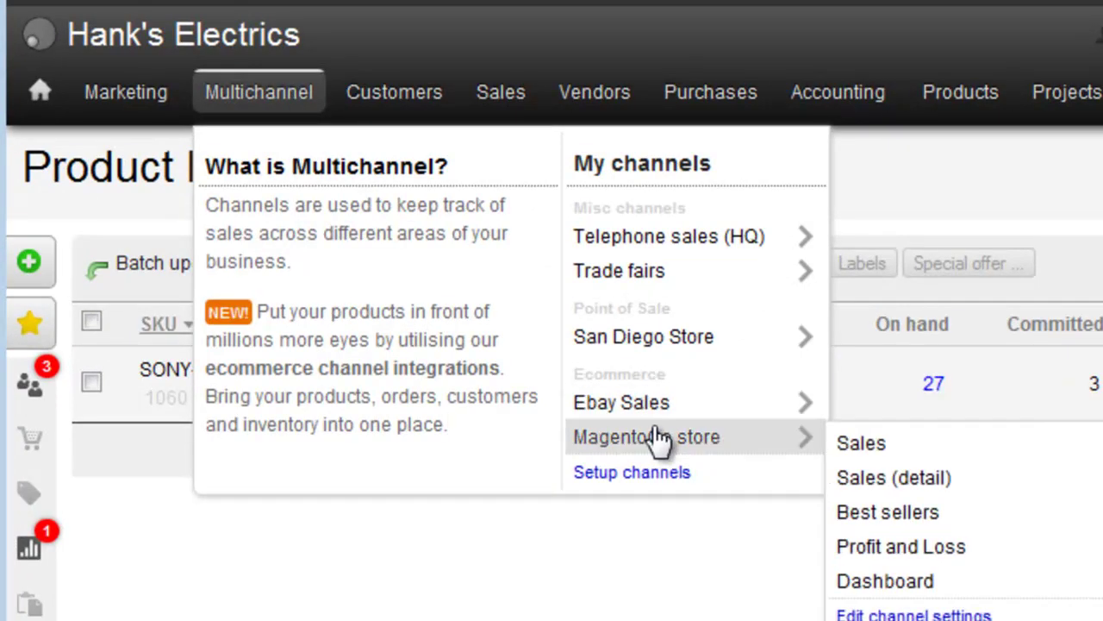
Step: Check MagentoGo web order 100006, then search products for 'cyber' to see 26 cameras on hand
click(865, 446)
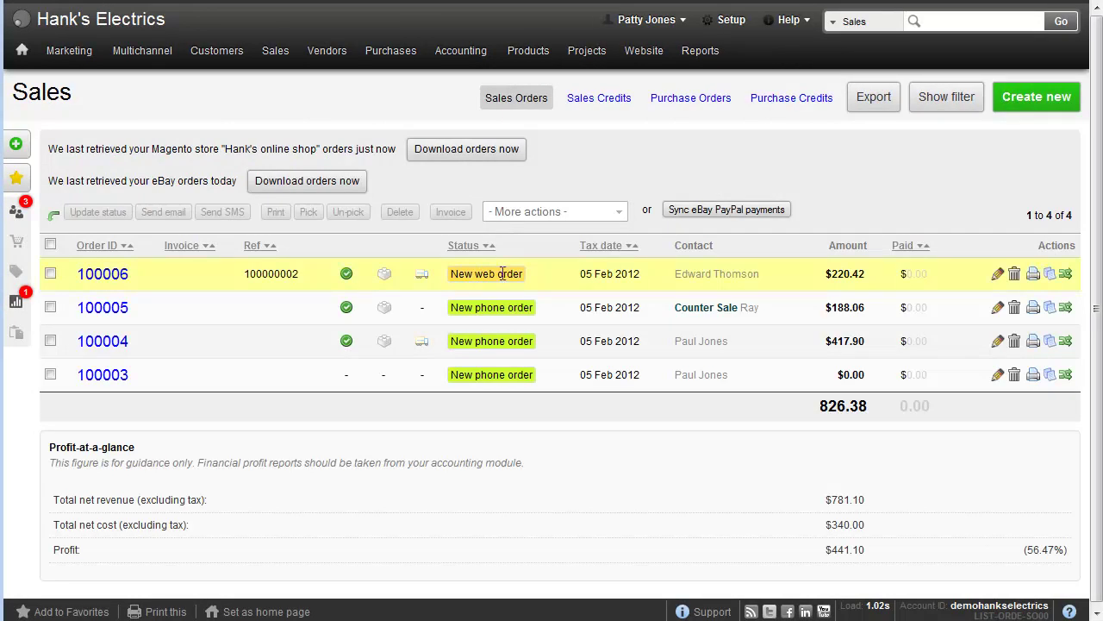
click(857, 23)
click(857, 93)
text(cyber)
click(1063, 23)
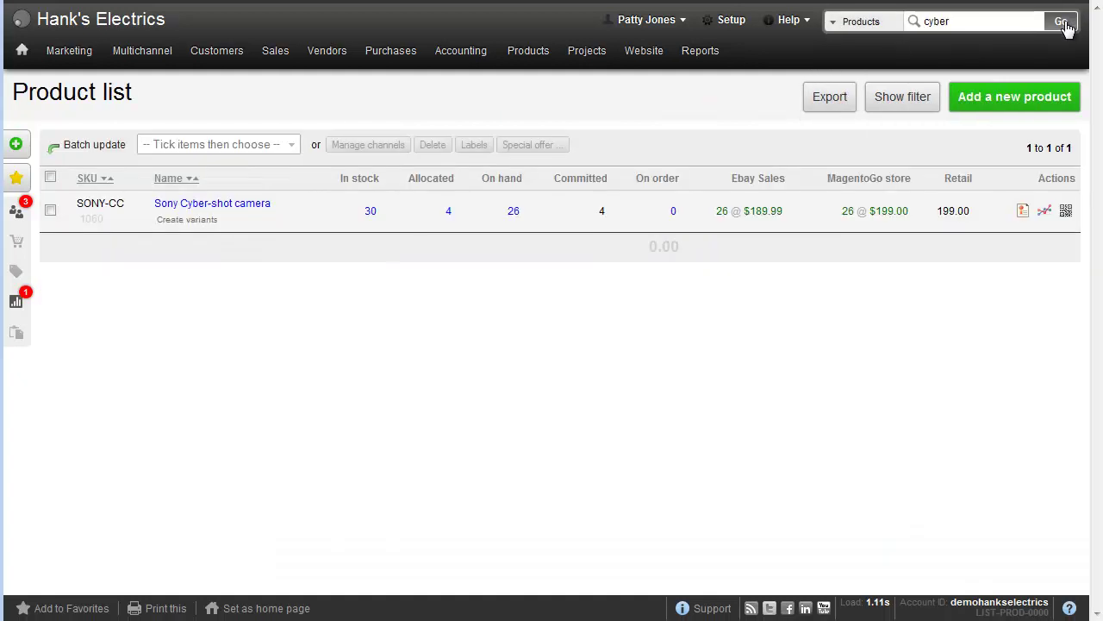
drag(482, 179, 521, 180)
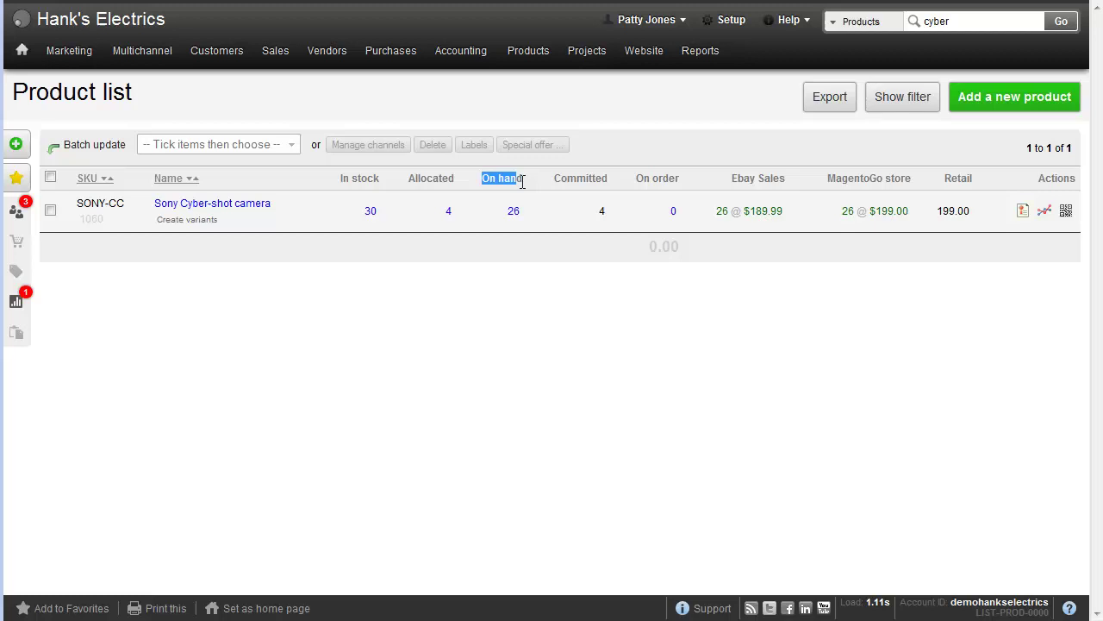
click(530, 189)
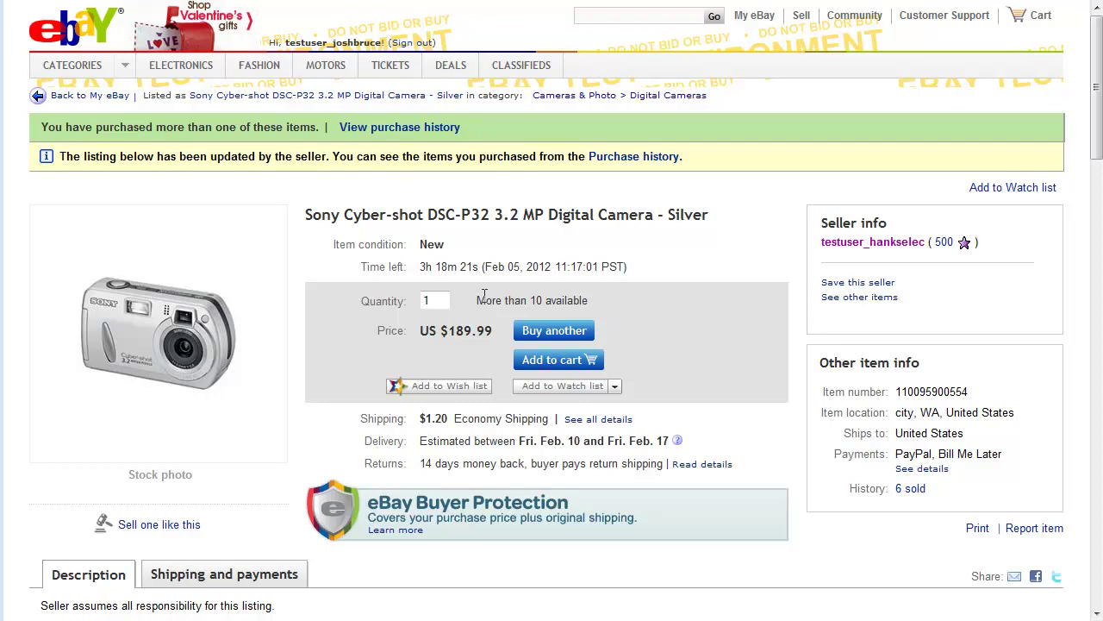
Step: Buy a second Sony Cyber-shot DSC-P32 on eBay at $189.99 and commit to the purchase
drag(477, 300, 587, 298)
click(589, 297)
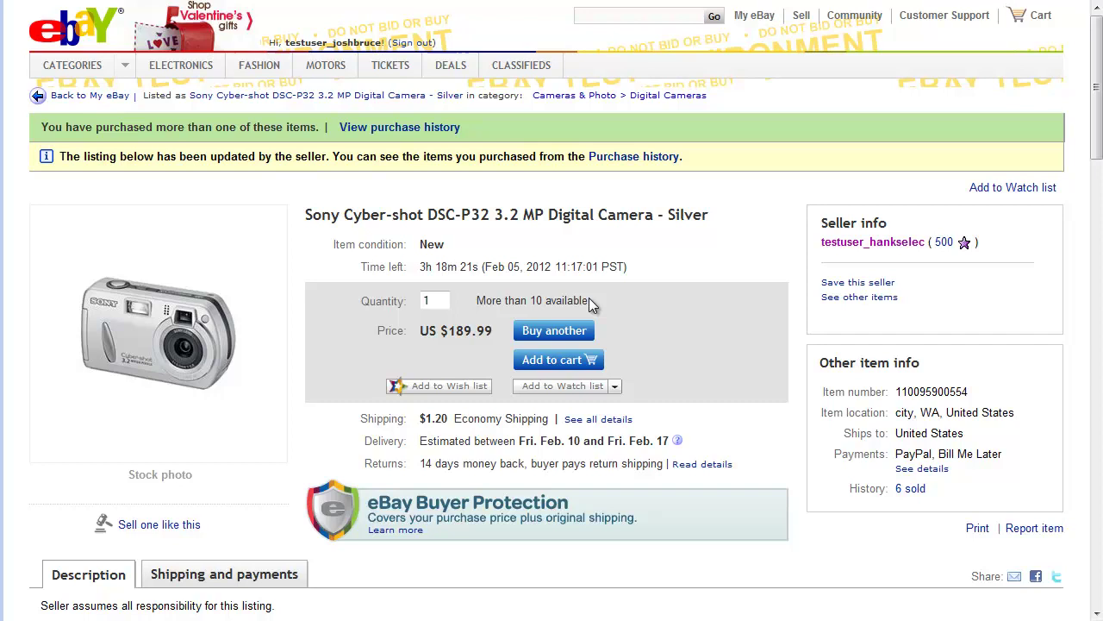
click(560, 333)
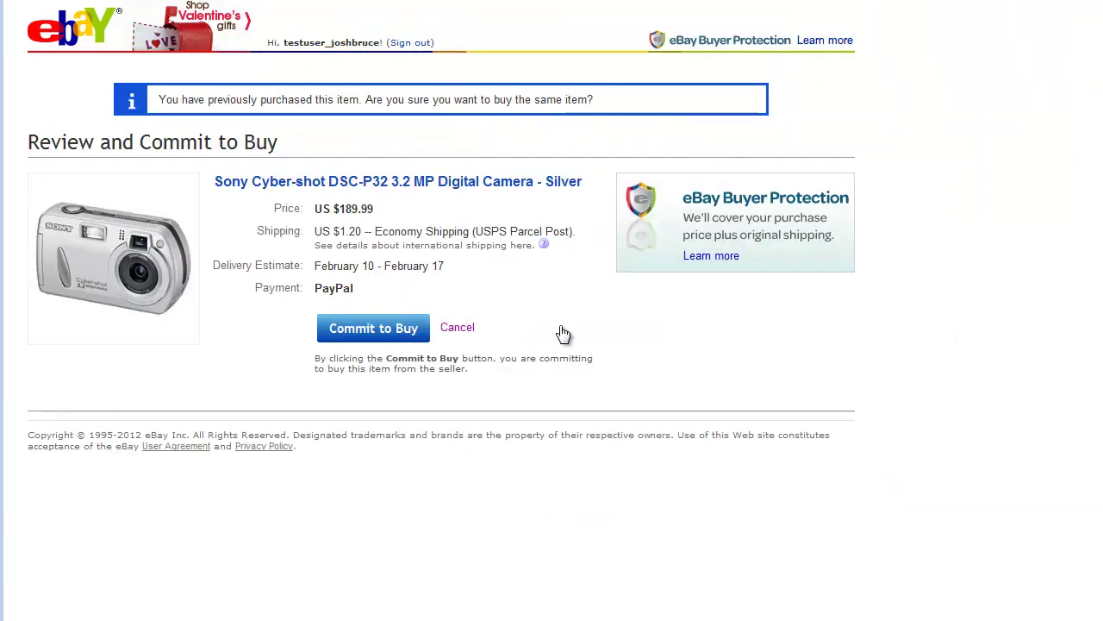
click(367, 333)
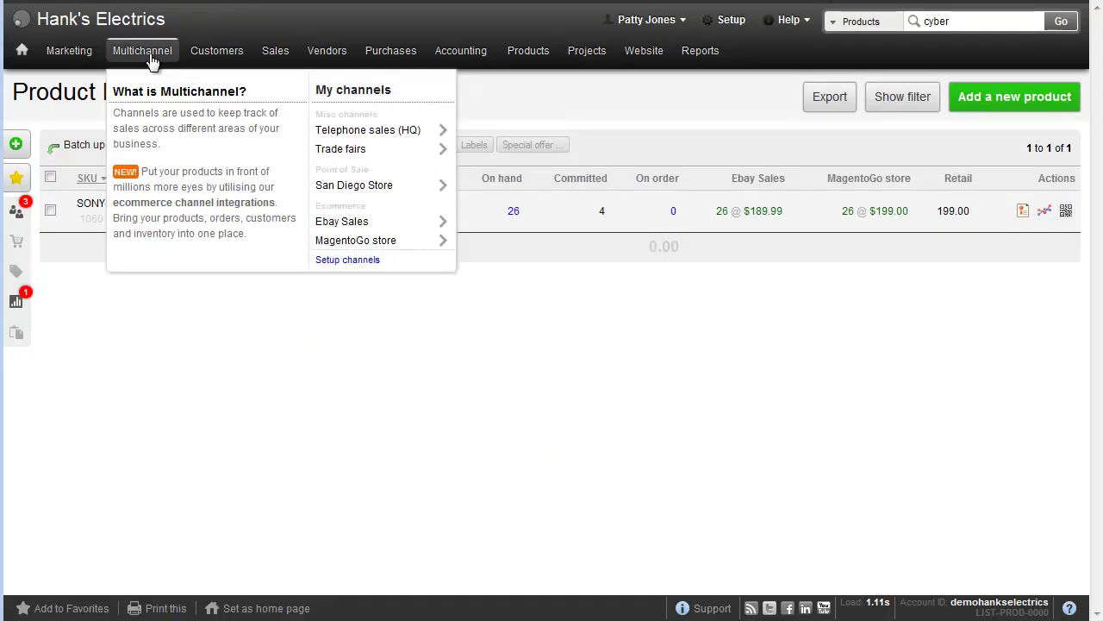
mouse_move(342, 222)
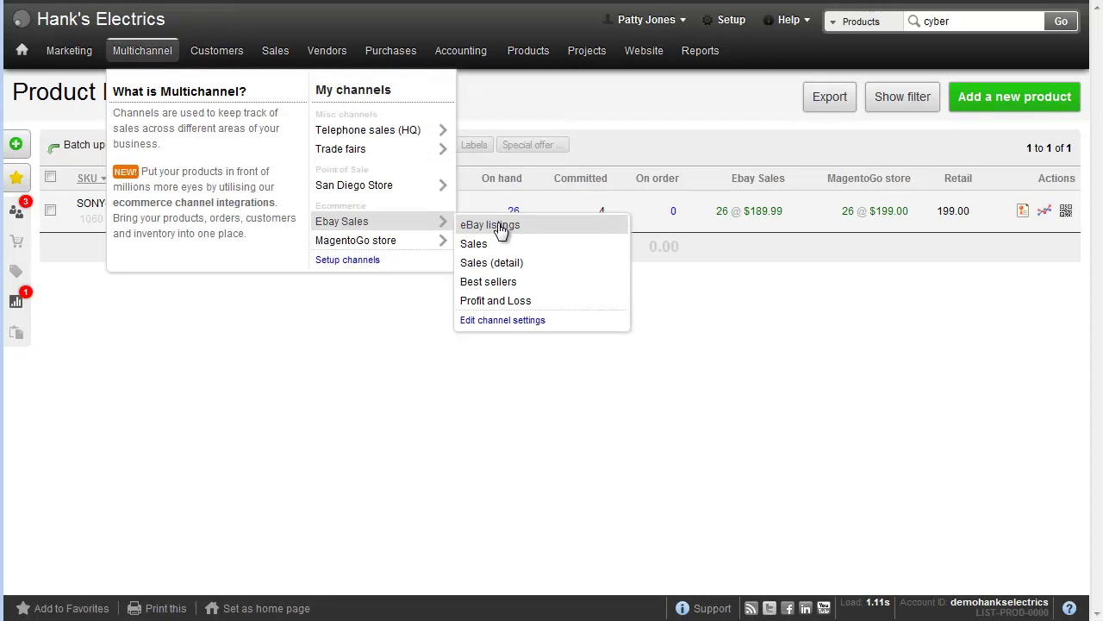
Step: Show the Ebay Sales channel's orders, listing web order 100007 for $191.19
click(500, 245)
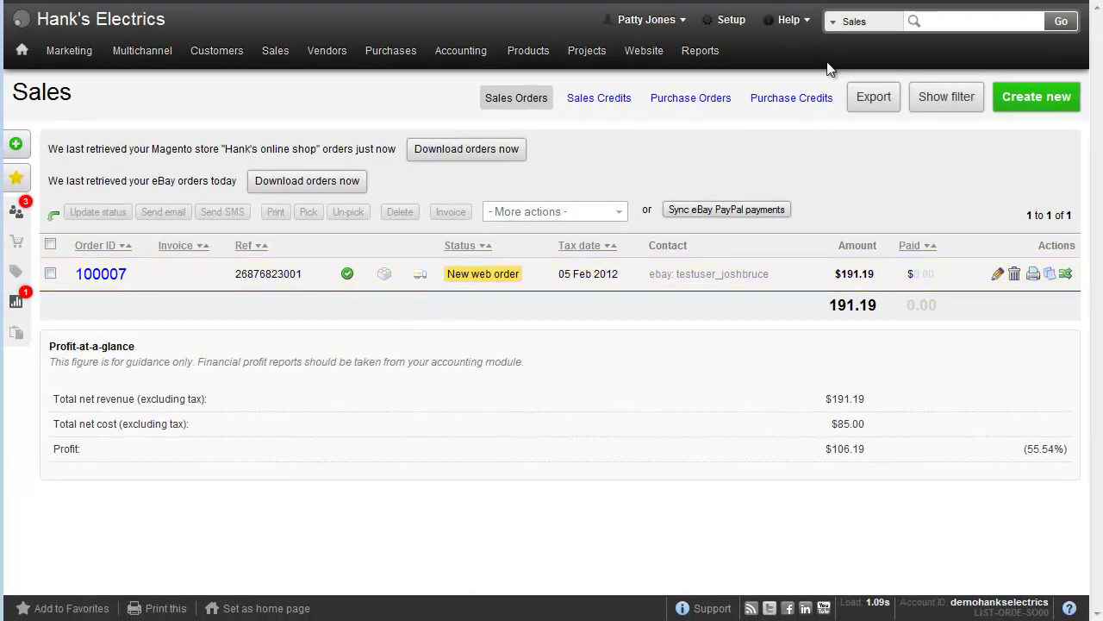
Step: Limit Brightpearl's search scope to Products and enter 'cyber'
click(854, 21)
click(865, 95)
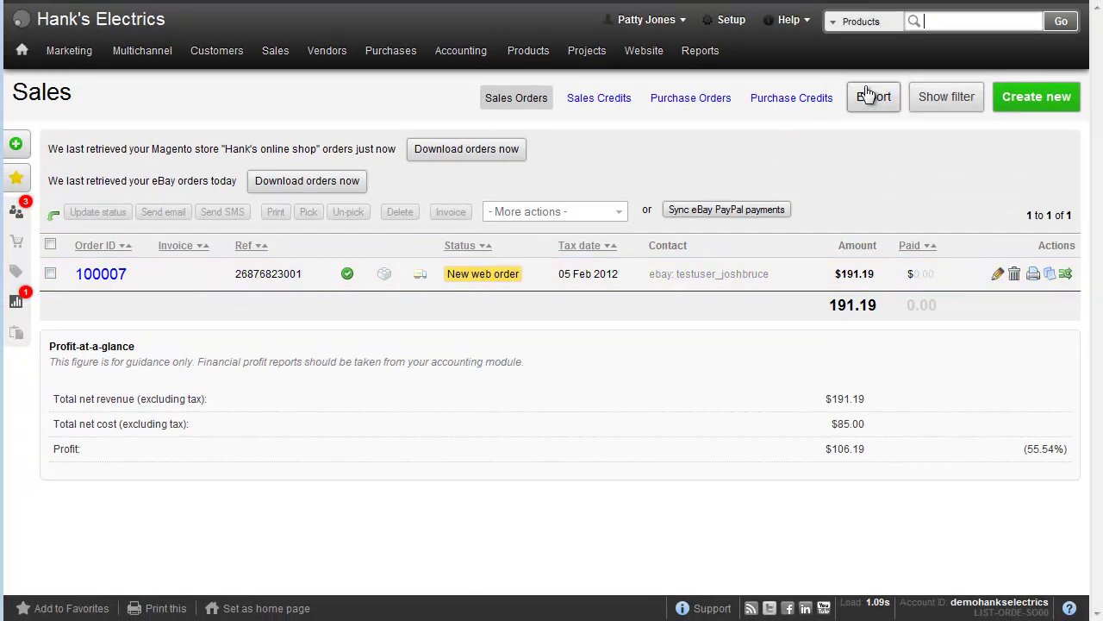
text(cyber)
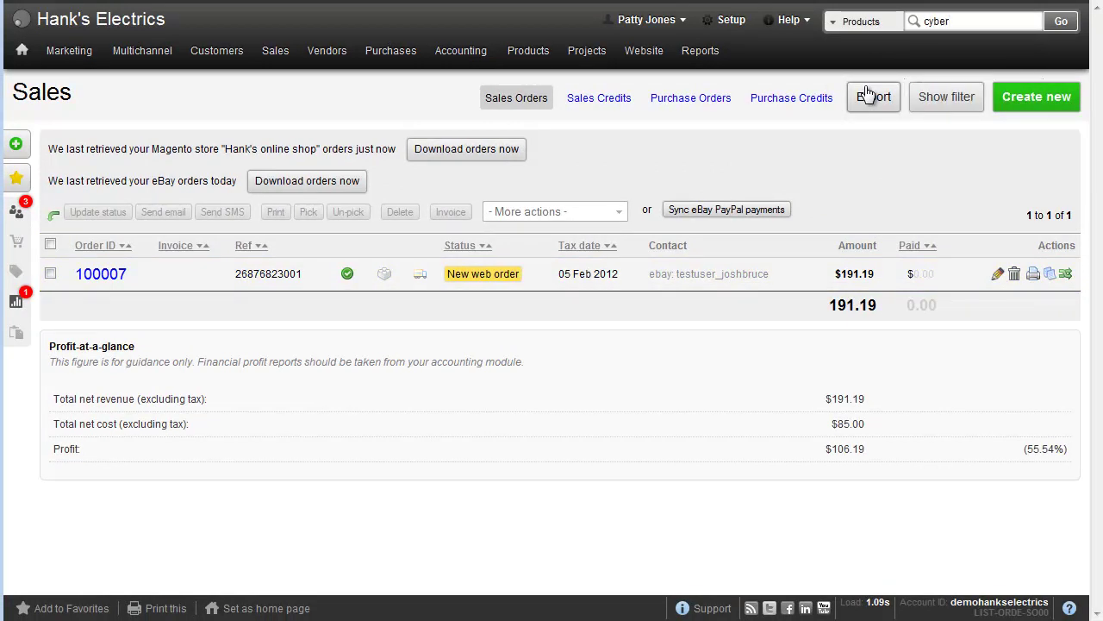